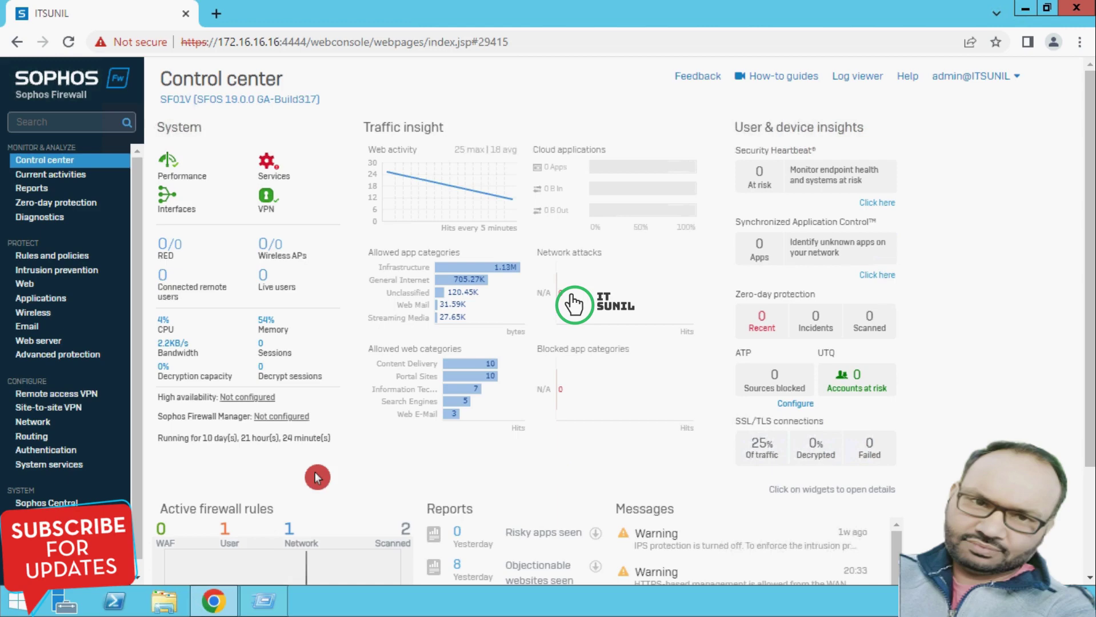
Open Notepad, note the port number 1689 in a blank document, and minimize the window.
key(super+r)
text(notepad)
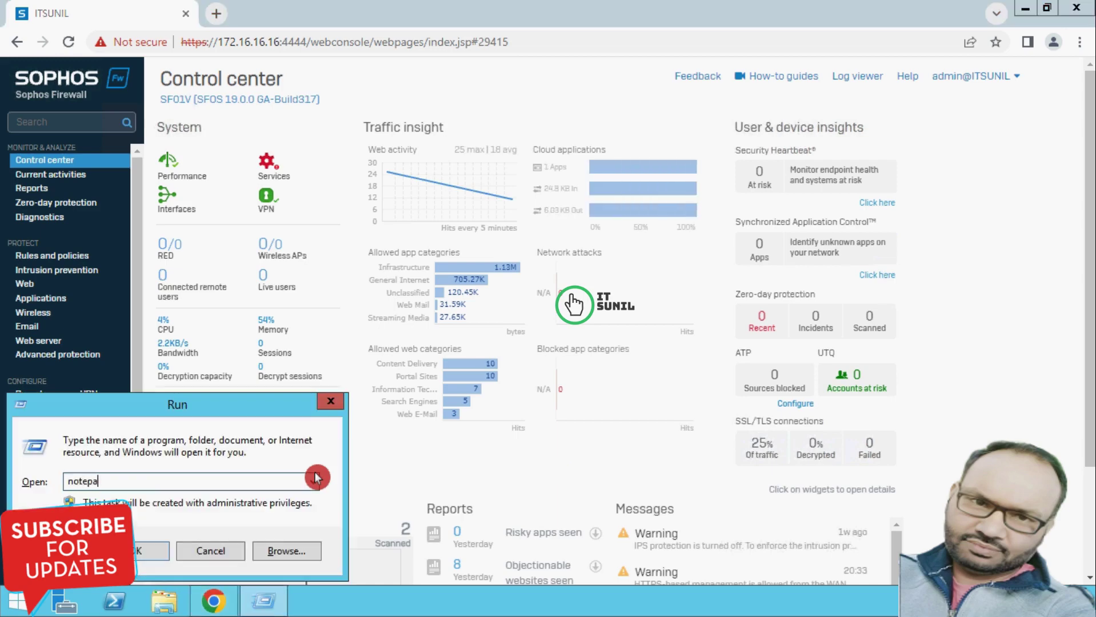
key(Return)
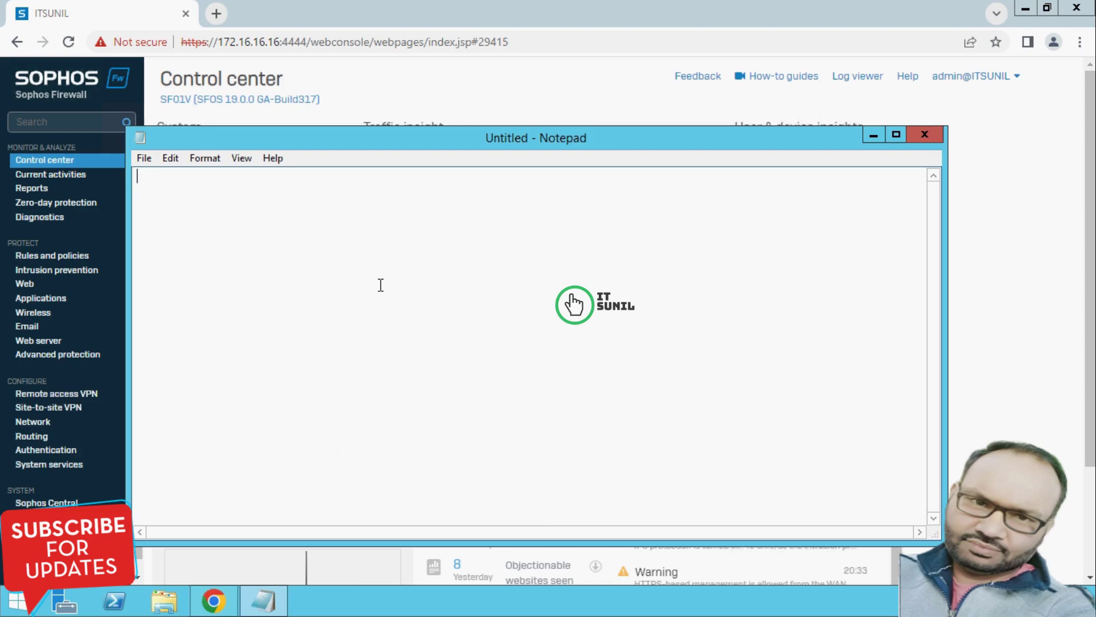
text(1689)
click(871, 137)
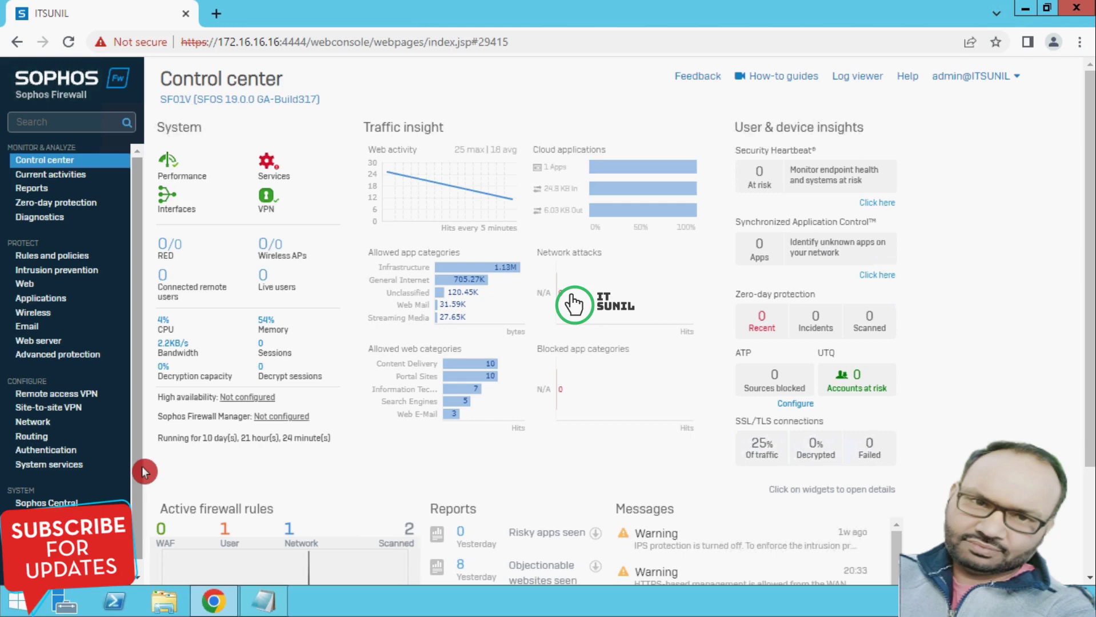
Examine the IP addresses and zones of the Port1 and Port2 interfaces in the firewall's network configuration.
click(45, 428)
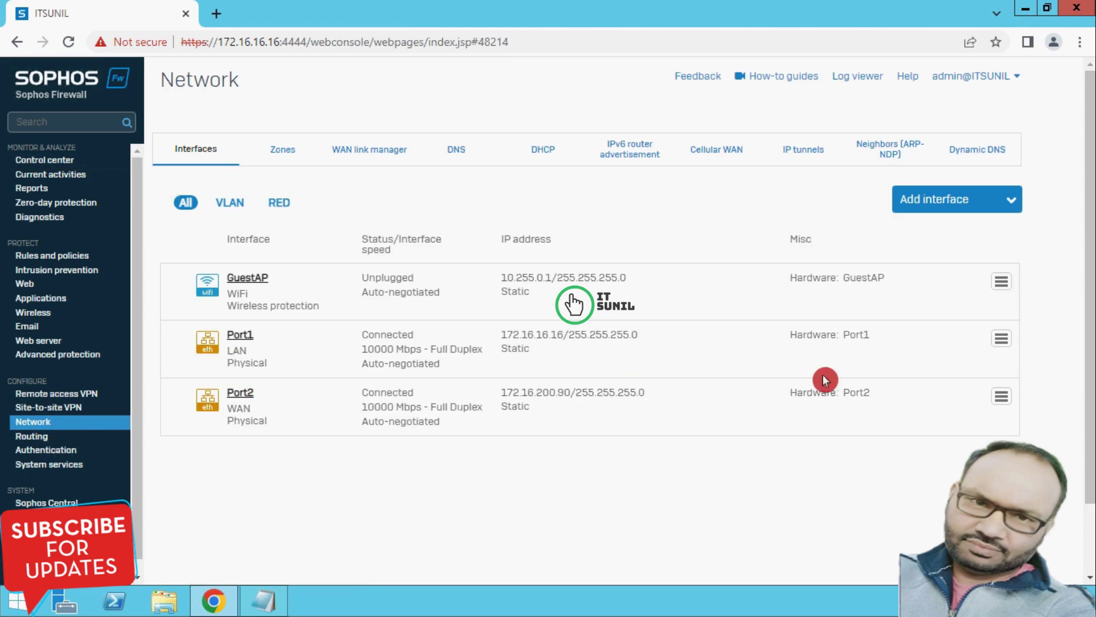
click(504, 343)
click(547, 344)
click(250, 399)
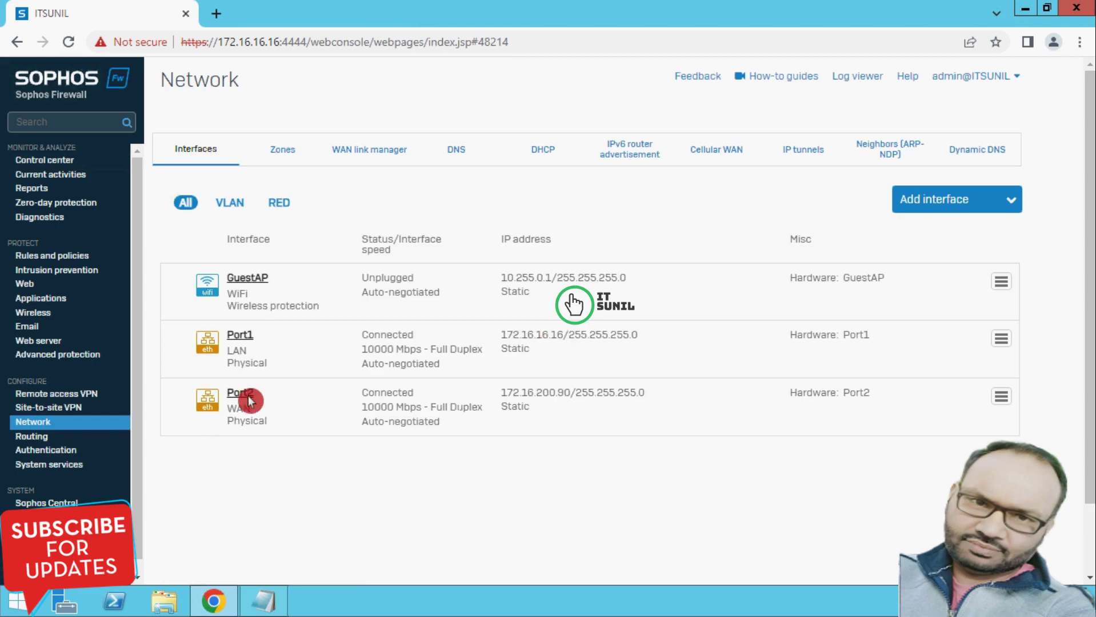
click(513, 418)
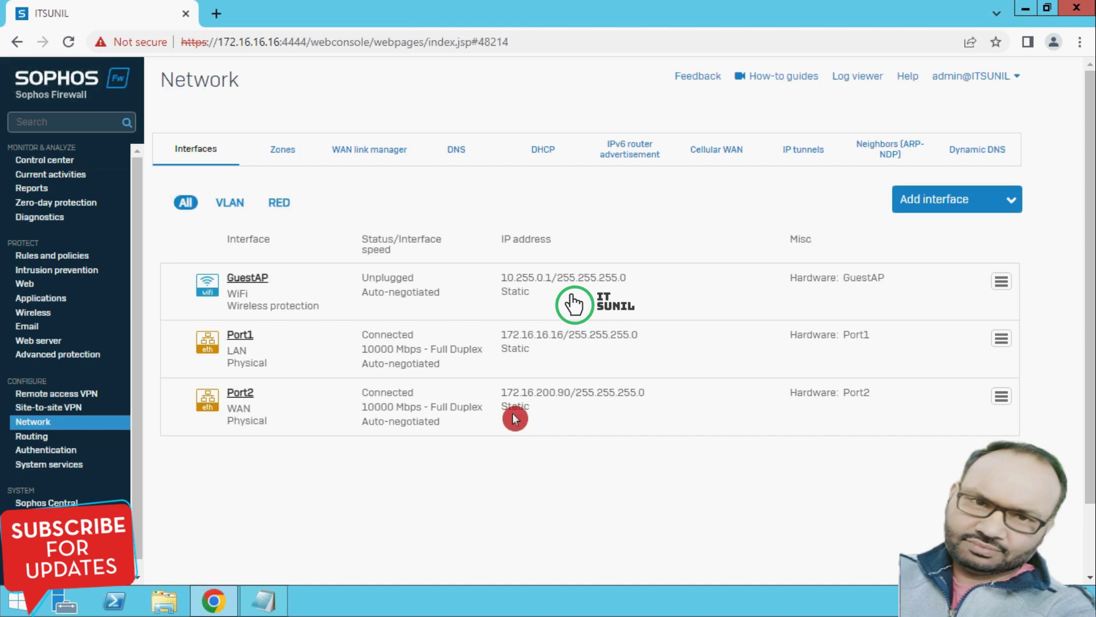
click(544, 404)
click(576, 404)
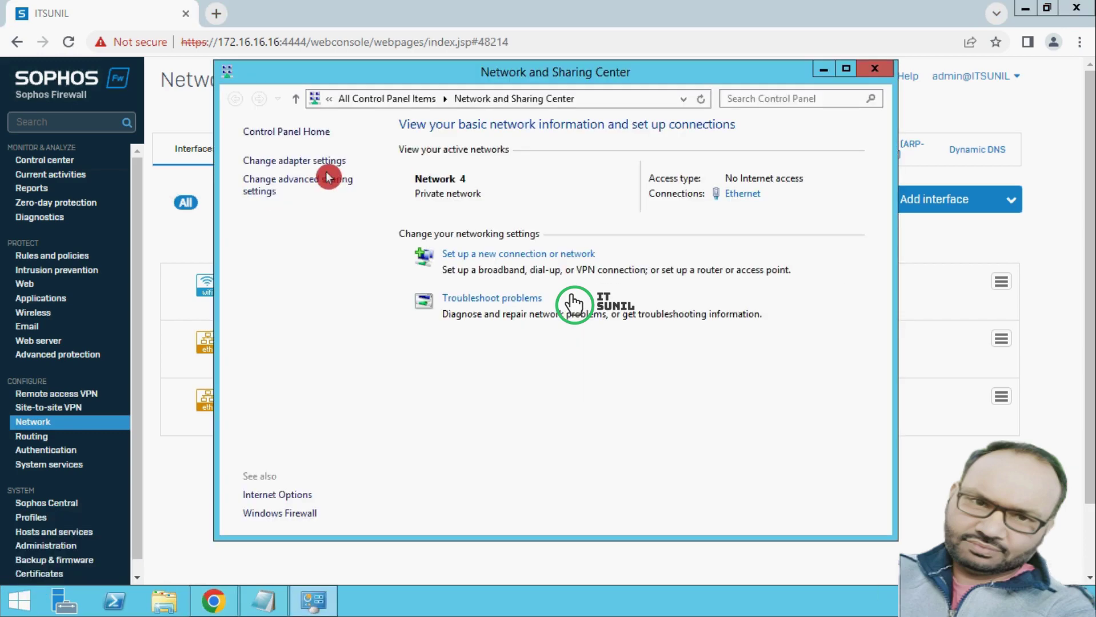
Check the Windows Ethernet adapter's IP address and gateway in its connection details, and close the network windows.
click(285, 163)
double_click(334, 200)
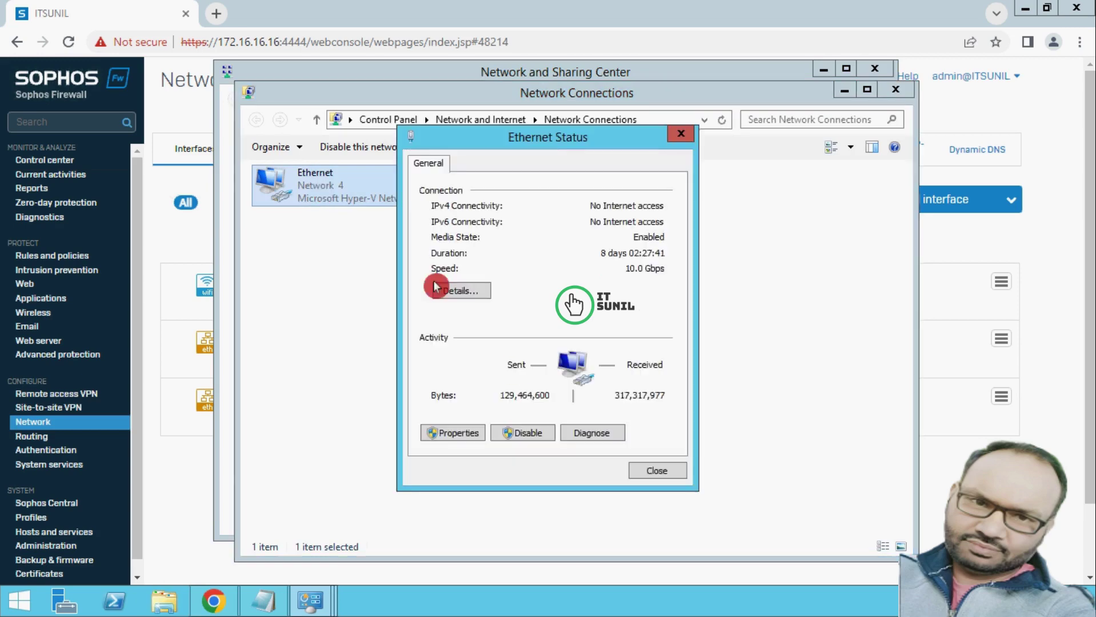
click(453, 289)
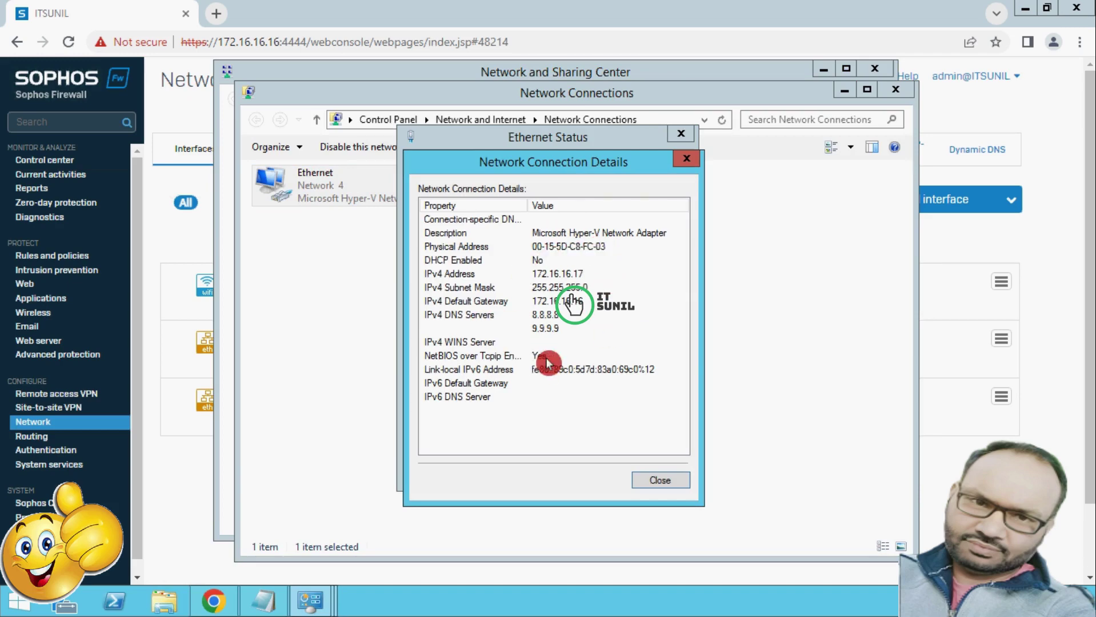
click(646, 485)
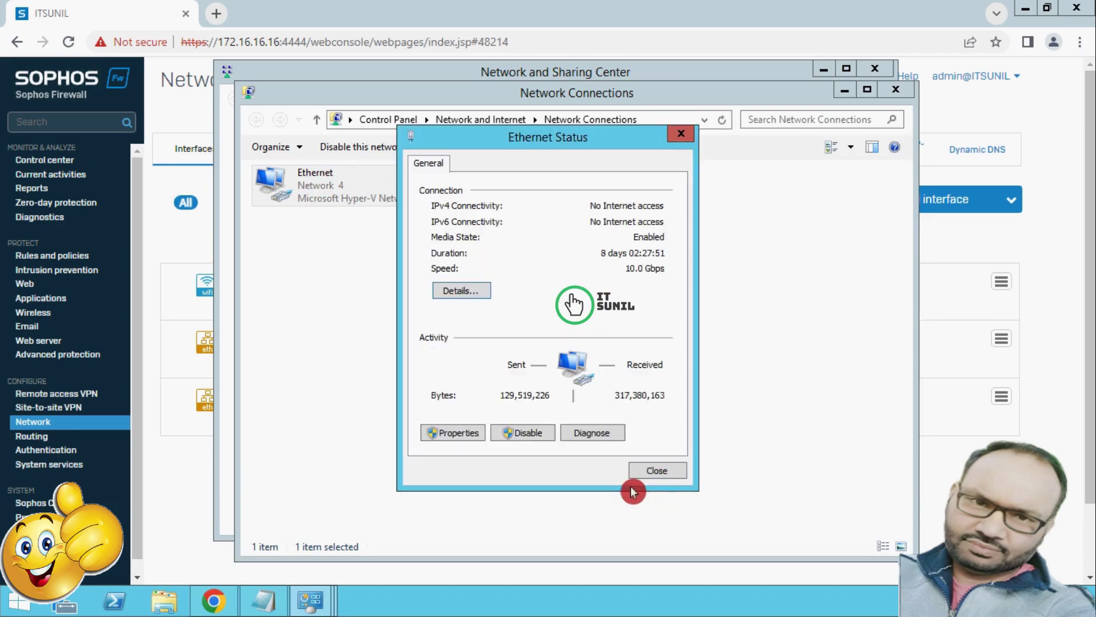
click(668, 476)
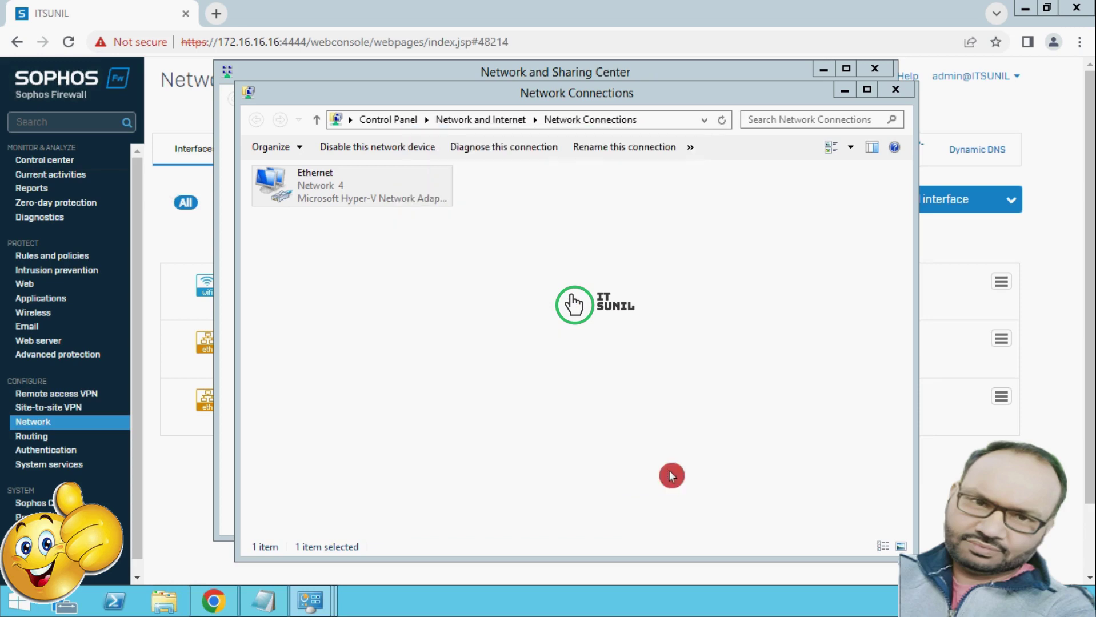
click(895, 90)
click(877, 70)
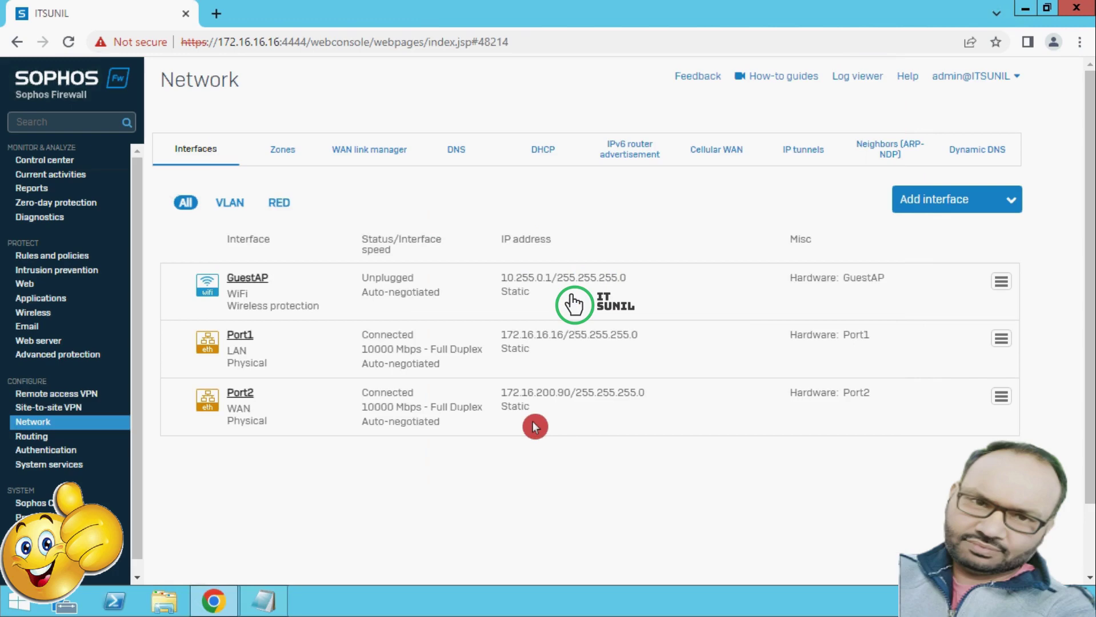
Review the existing IPv4 firewall rules and the available options for adding a firewall rule.
click(55, 257)
click(210, 300)
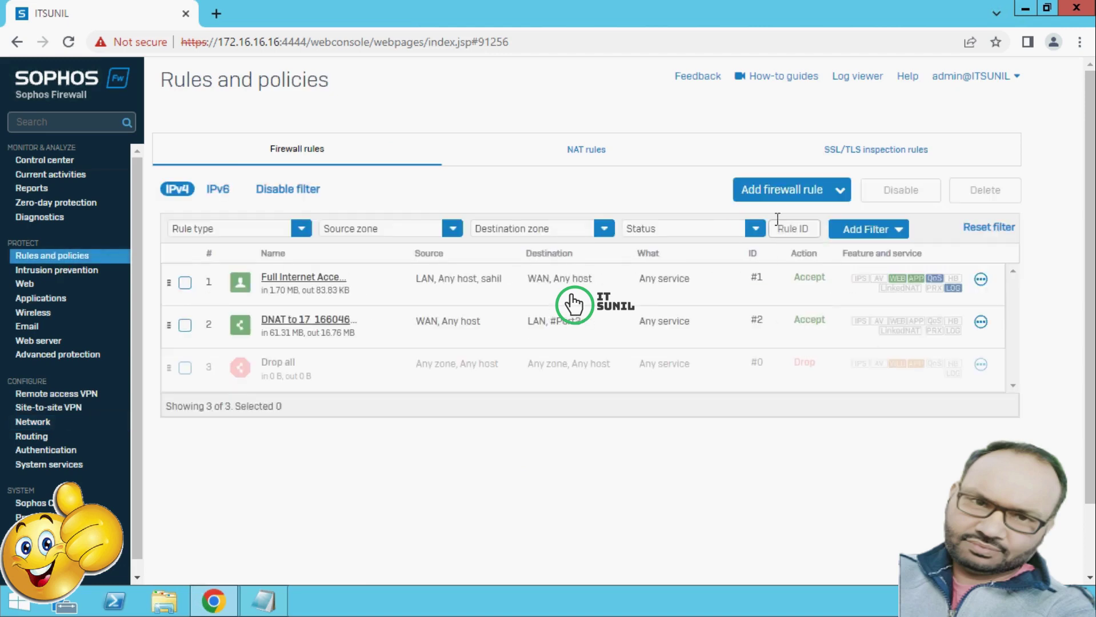
click(836, 194)
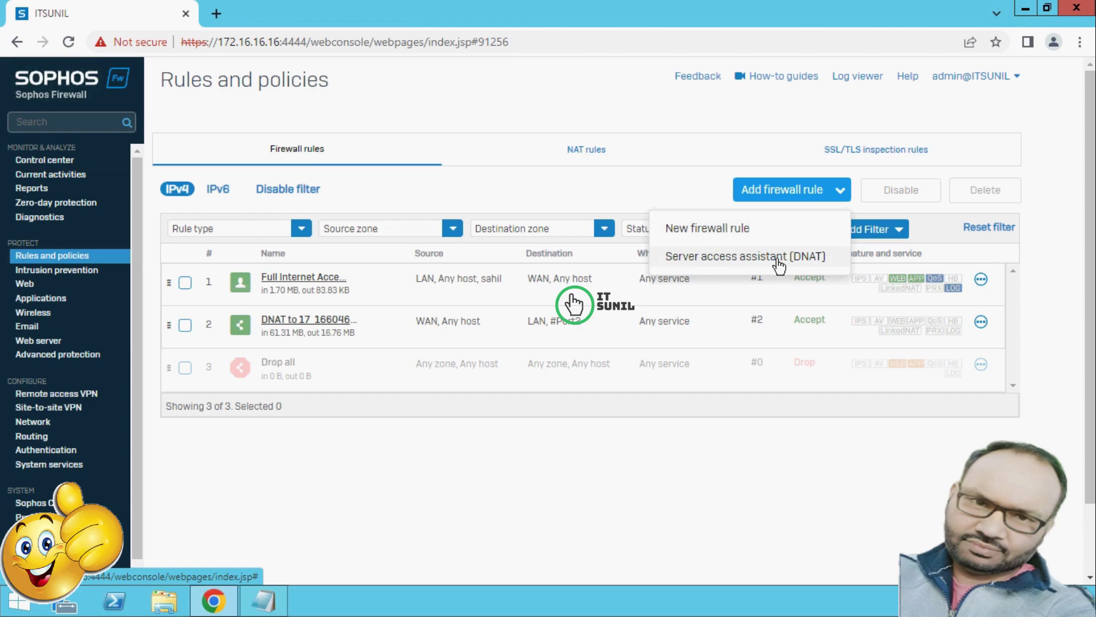
click(590, 511)
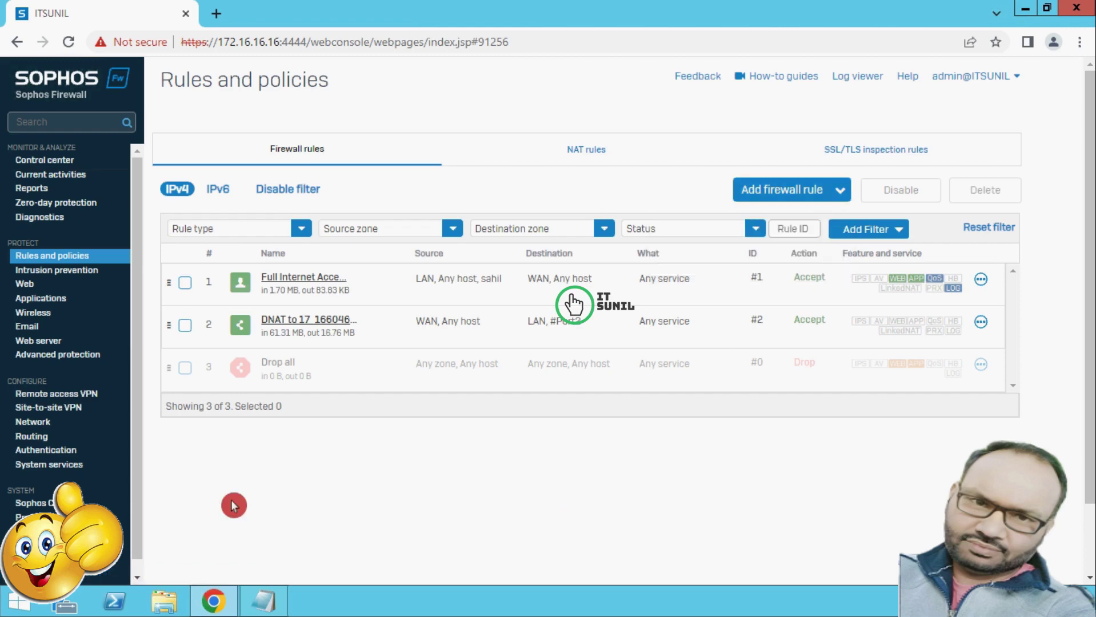
Copy the port number 1689 from the Notepad document and return to the firewall console.
click(267, 600)
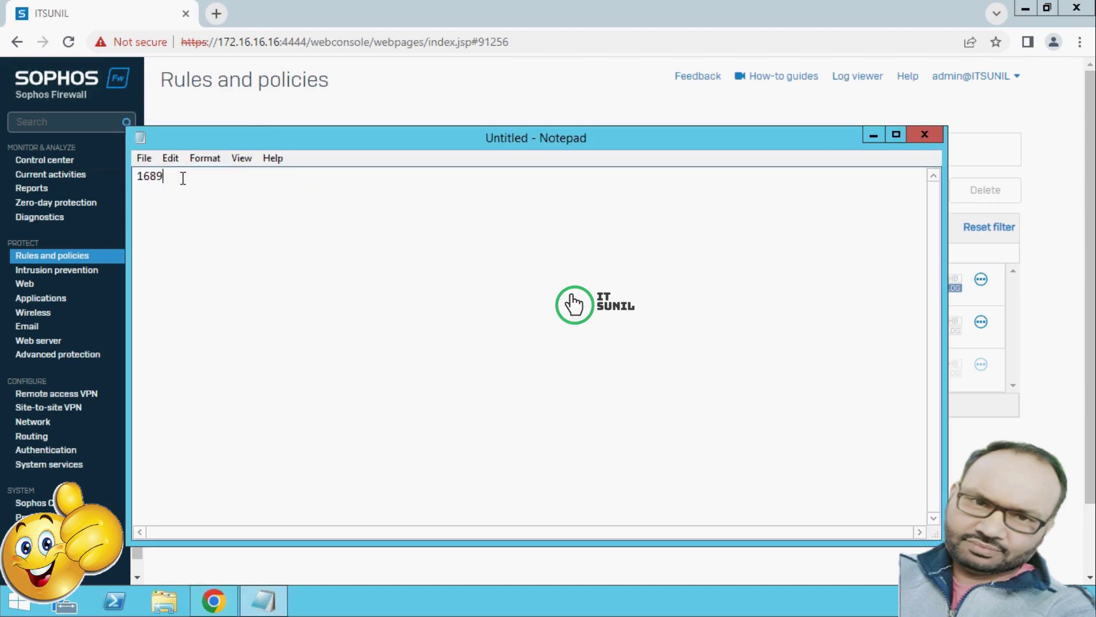
drag(183, 180, 136, 178)
key(ctrl+c)
click(298, 98)
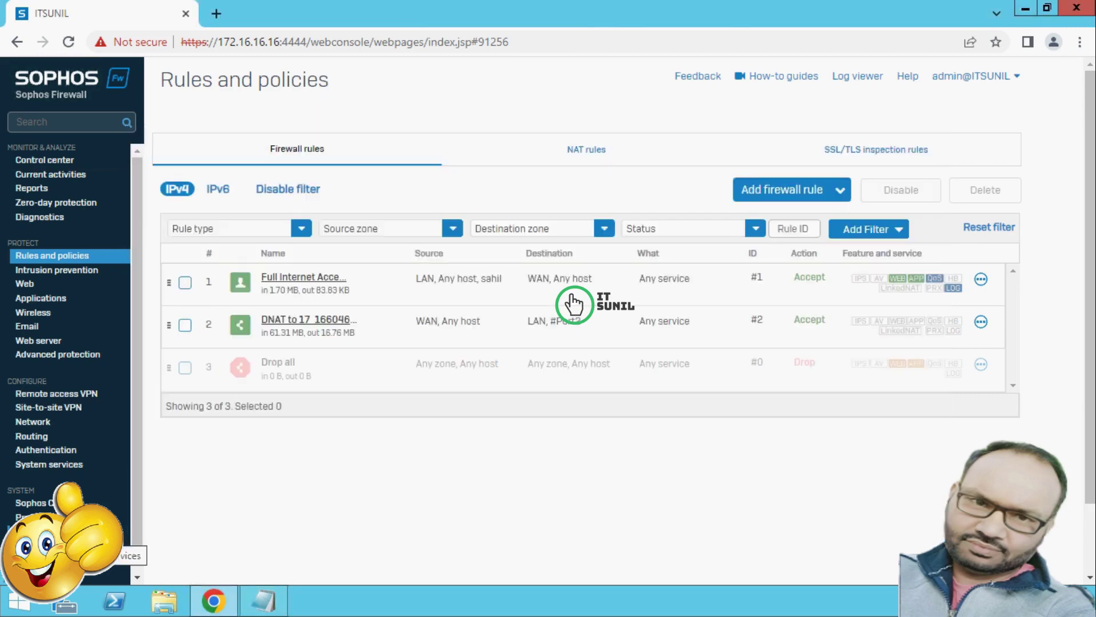
Start a new service definition under Hosts and services.
click(122, 532)
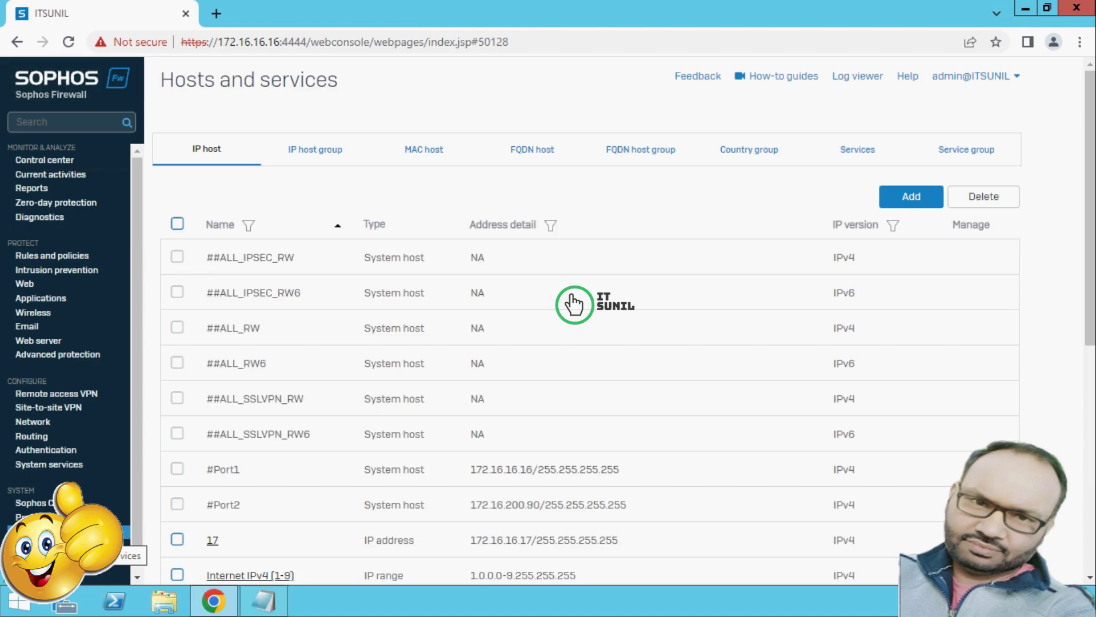
click(409, 505)
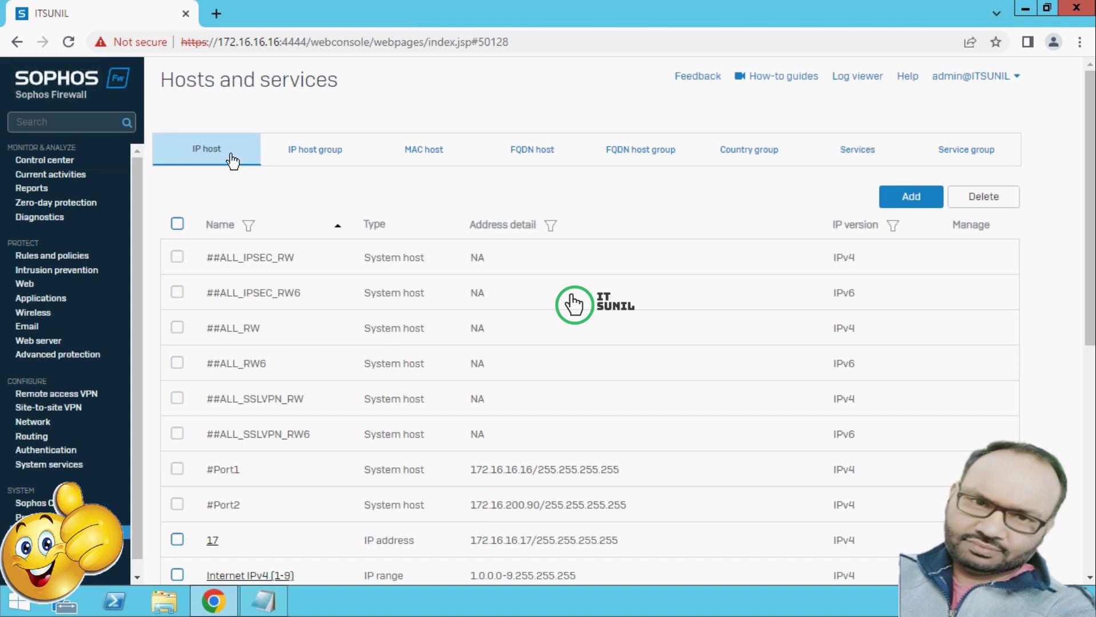
click(855, 154)
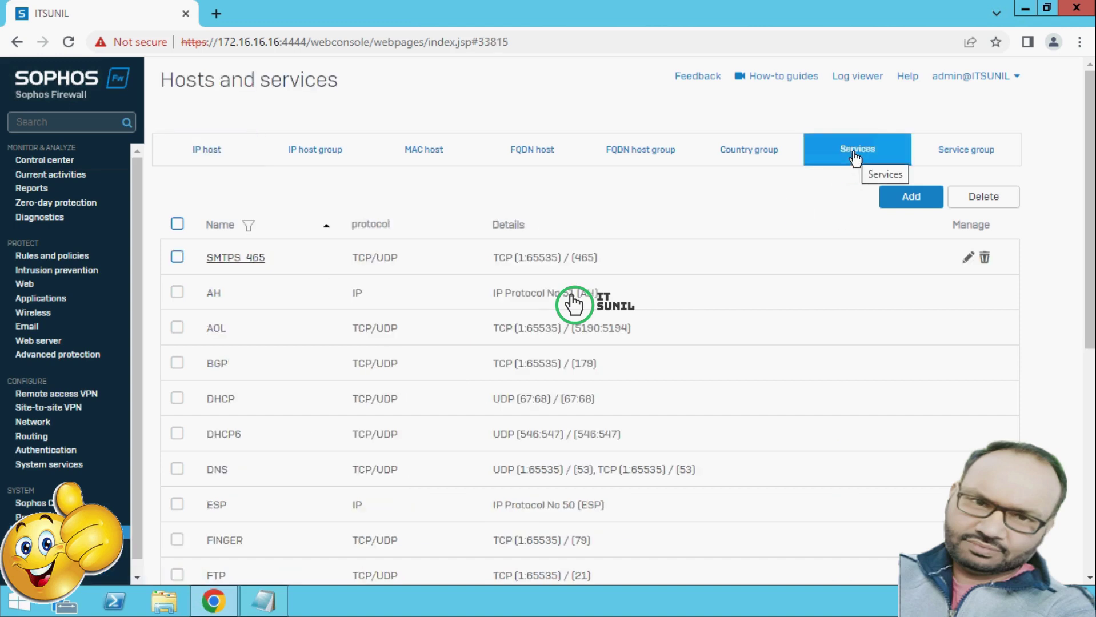
click(878, 197)
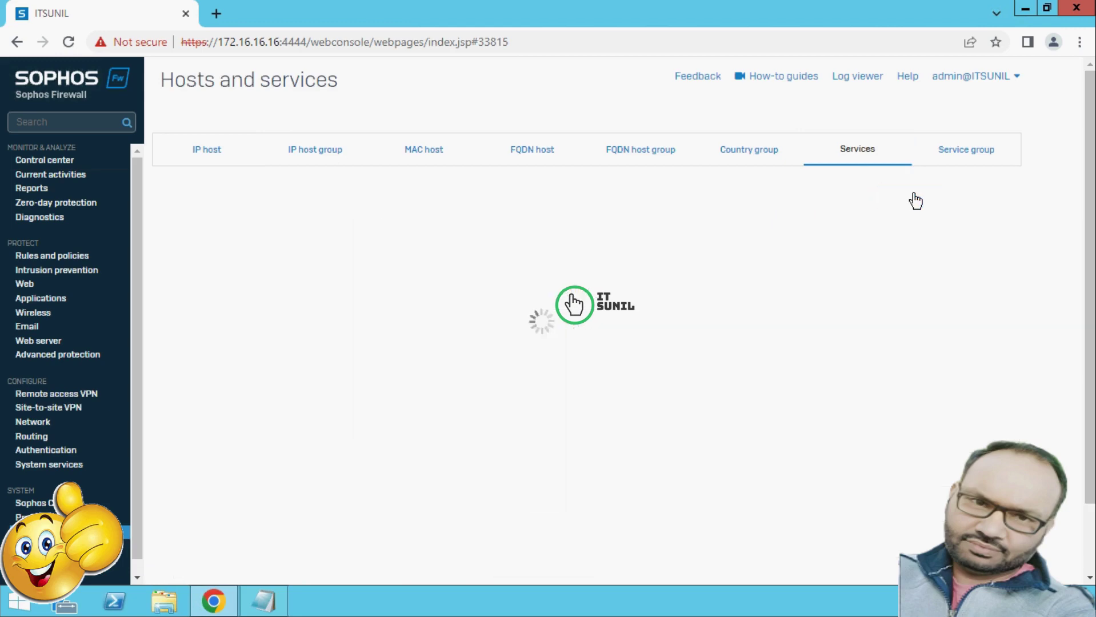
click(498, 241)
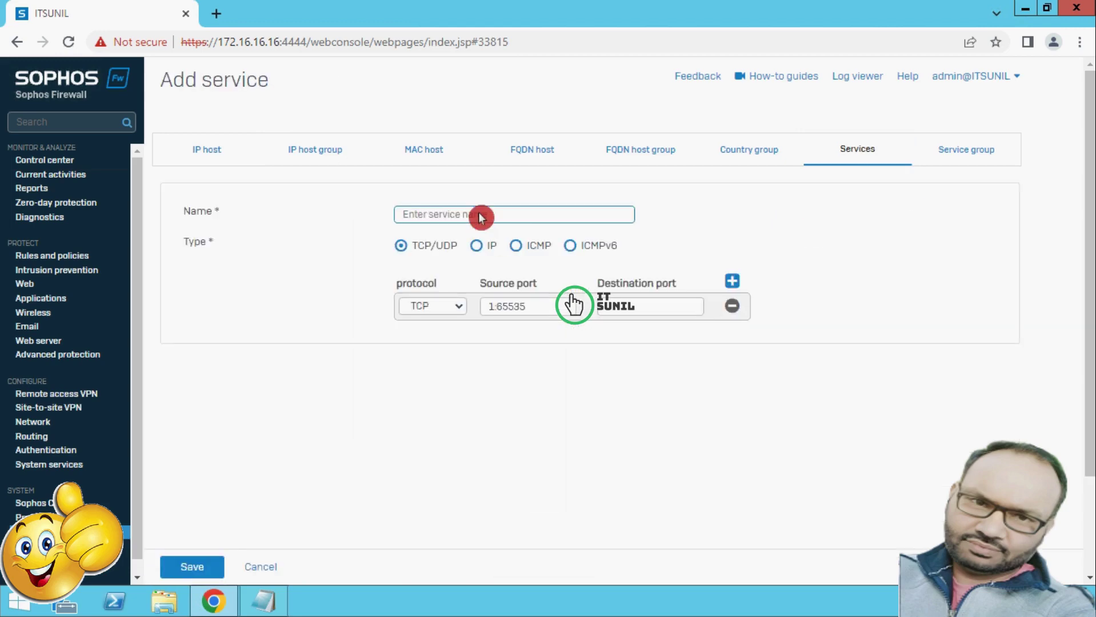
Name the TCP/UDP service "1689 Port For RDP", set its TCP destination port to 1689, and save it.
click(262, 601)
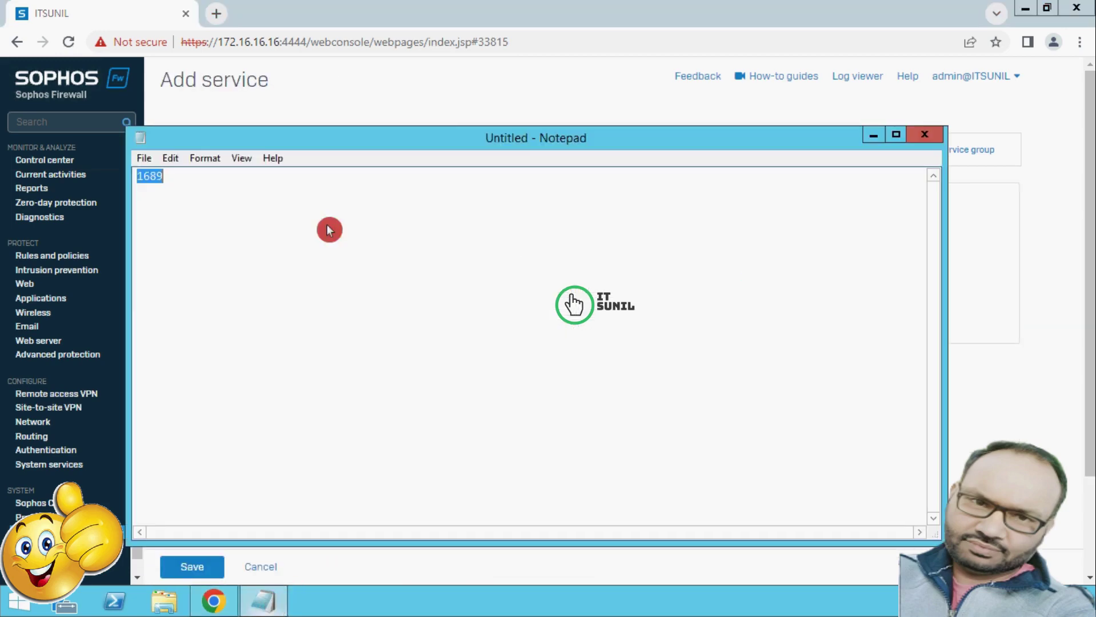
click(368, 92)
click(491, 214)
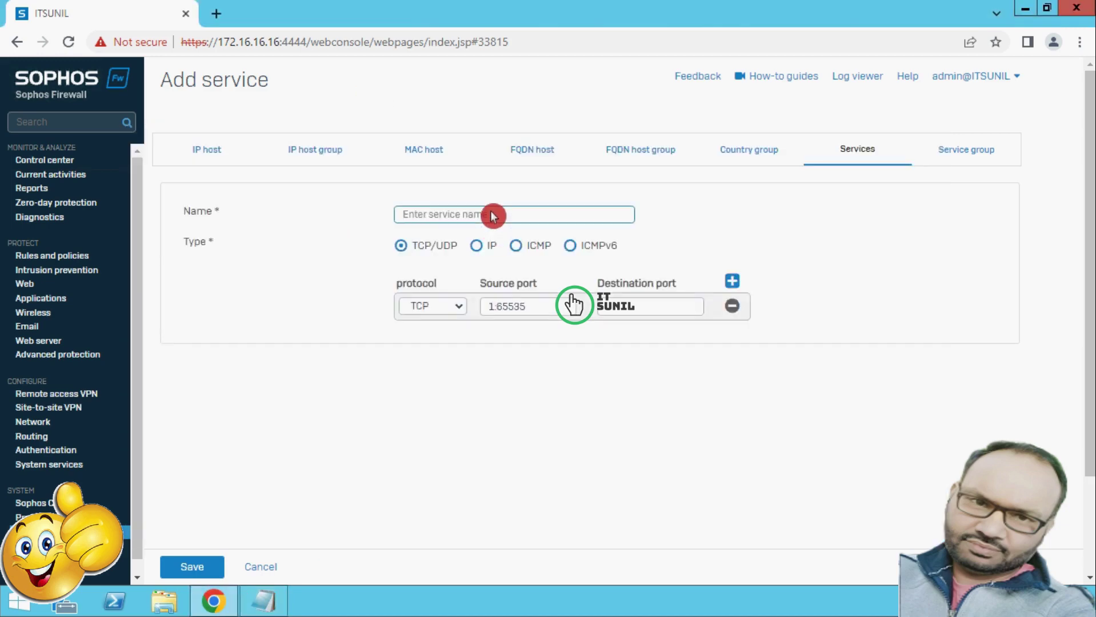
key(ctrl+v)
text(Port F)
click(639, 304)
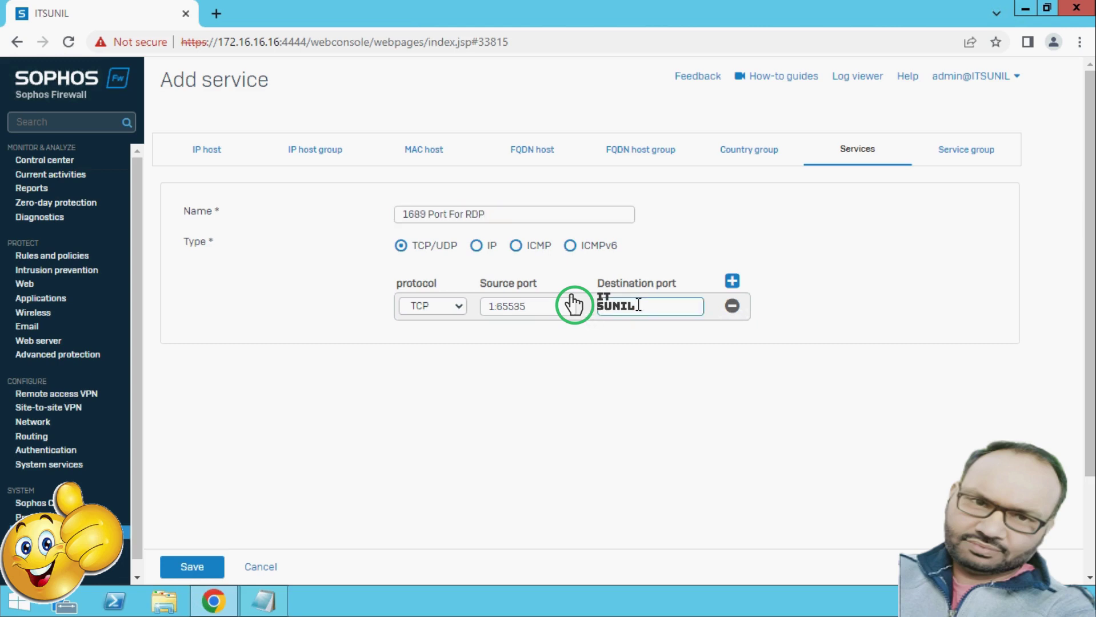
text(1689)
click(192, 568)
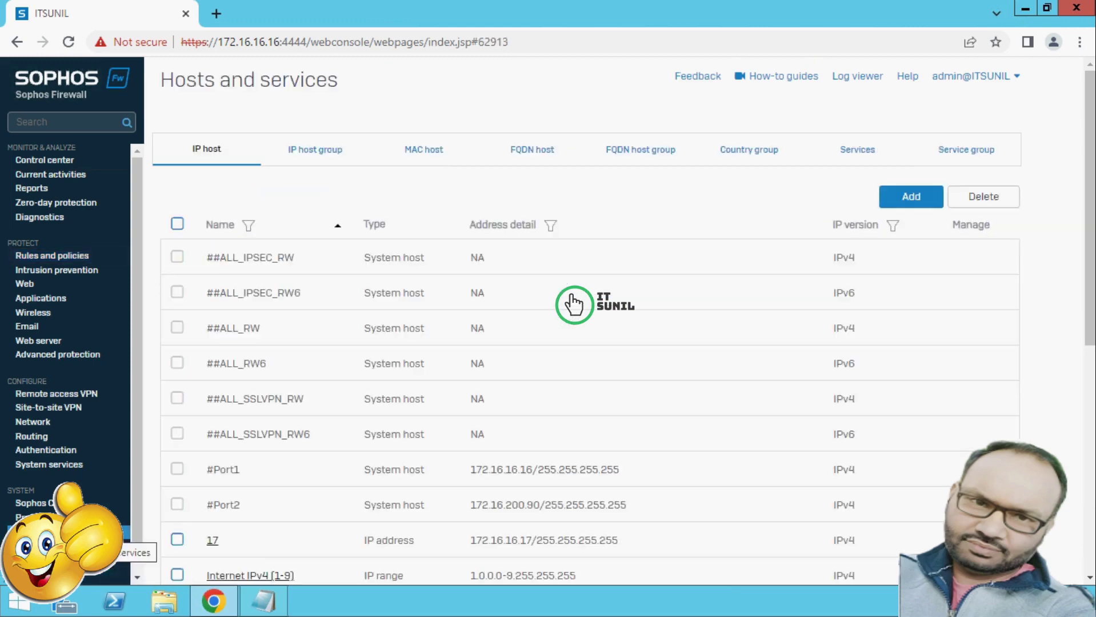
Add an IPv4 host named "RDP Server(IIS_Server)" with IP address 172.16.16.17 and save it.
click(312, 159)
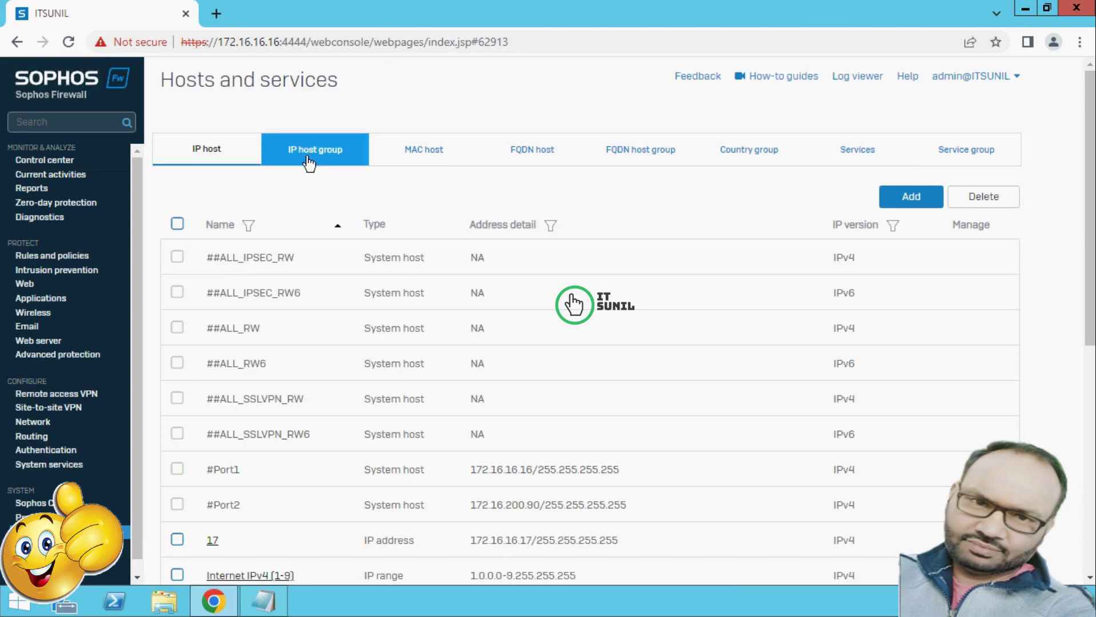
click(895, 200)
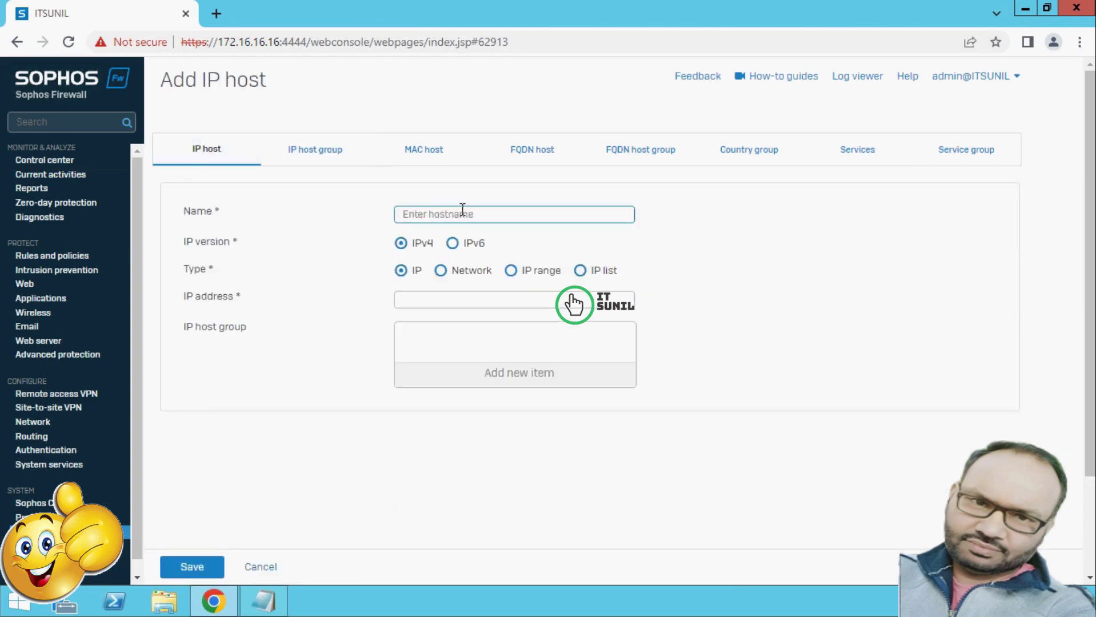
text(RDP Server(IIs_Server))
click(429, 300)
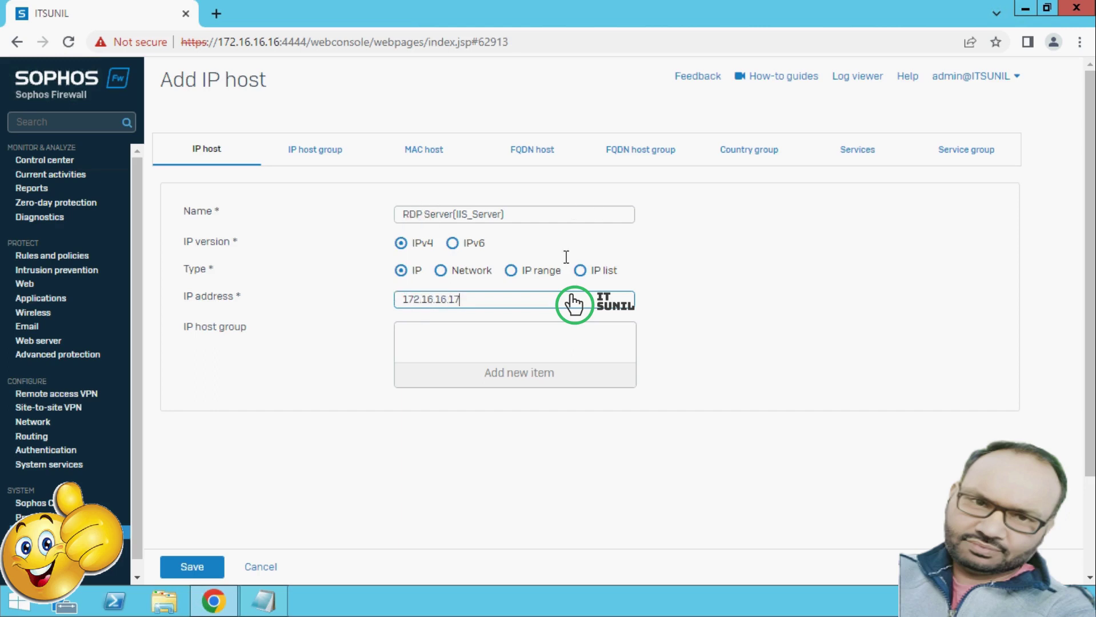
click(201, 572)
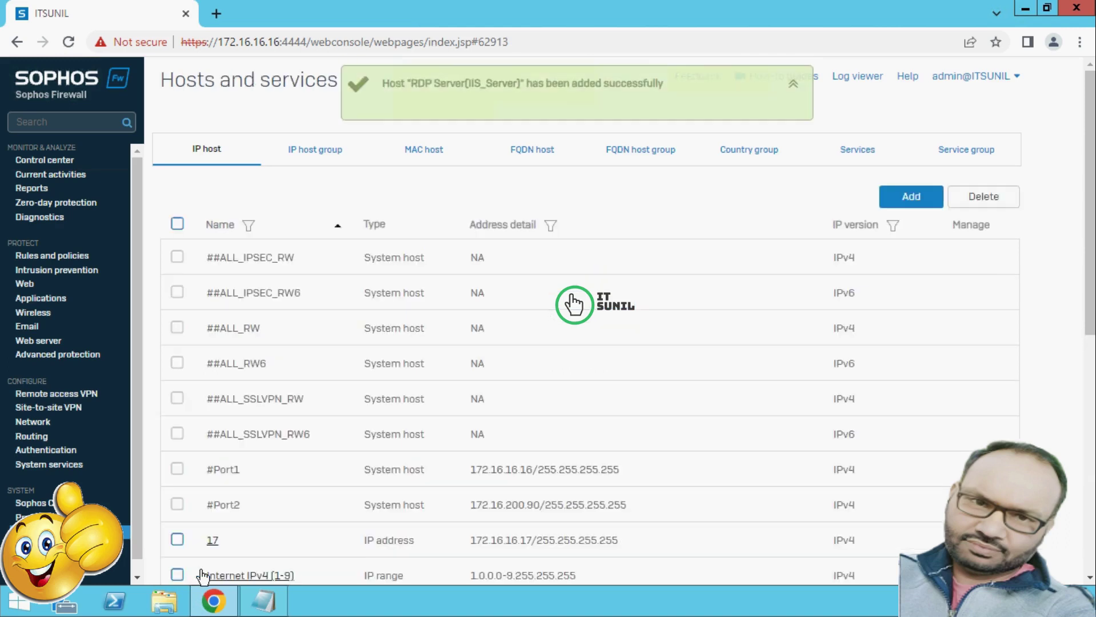
click(176, 541)
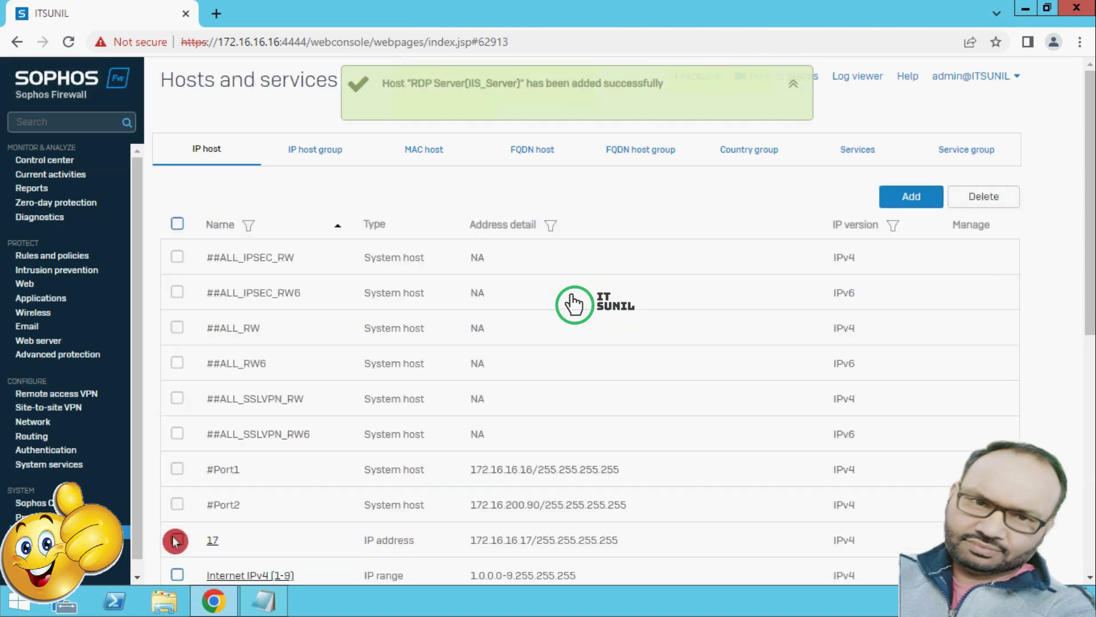
Start the Server access assistant (DNAT) in Rules and policies and choose the RDP Server(IIS_Server) - 172.16.16.17 host as the internal server.
click(54, 256)
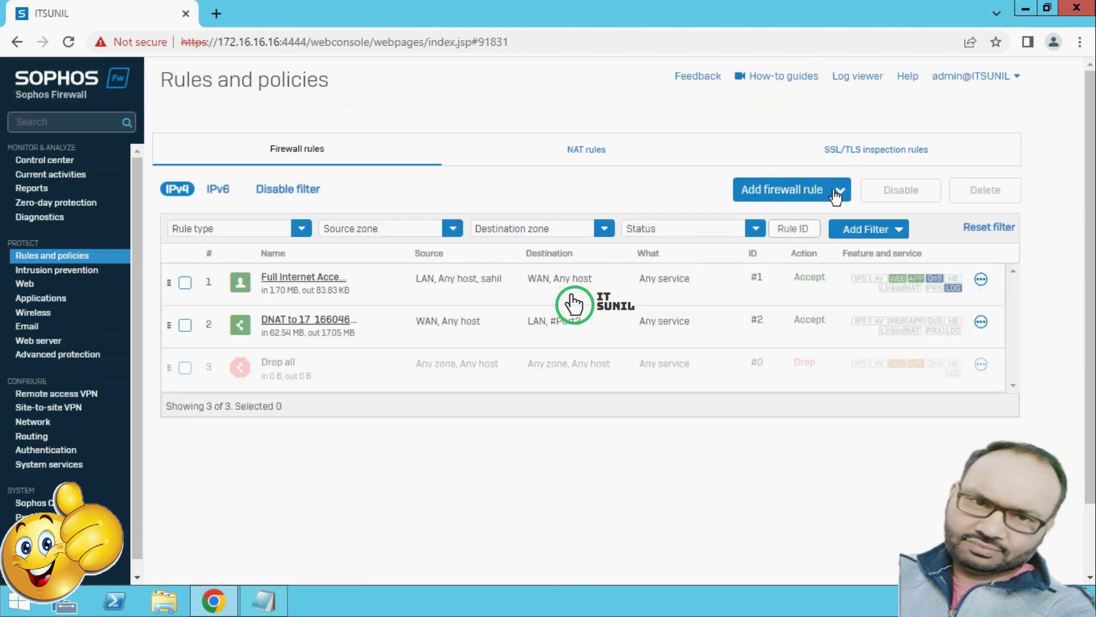
click(837, 192)
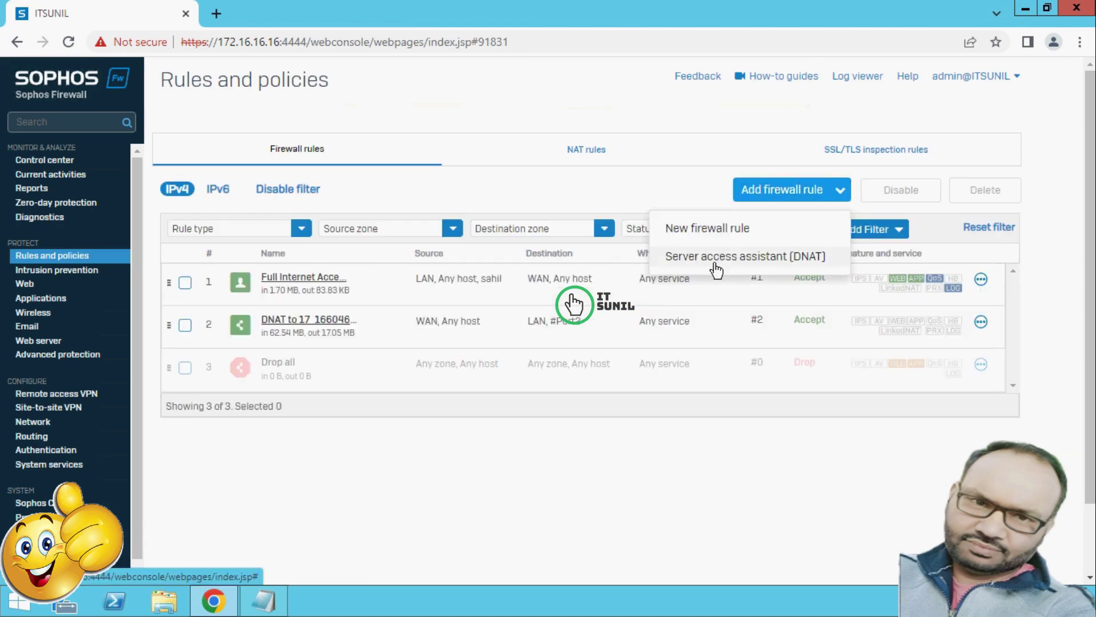
click(767, 261)
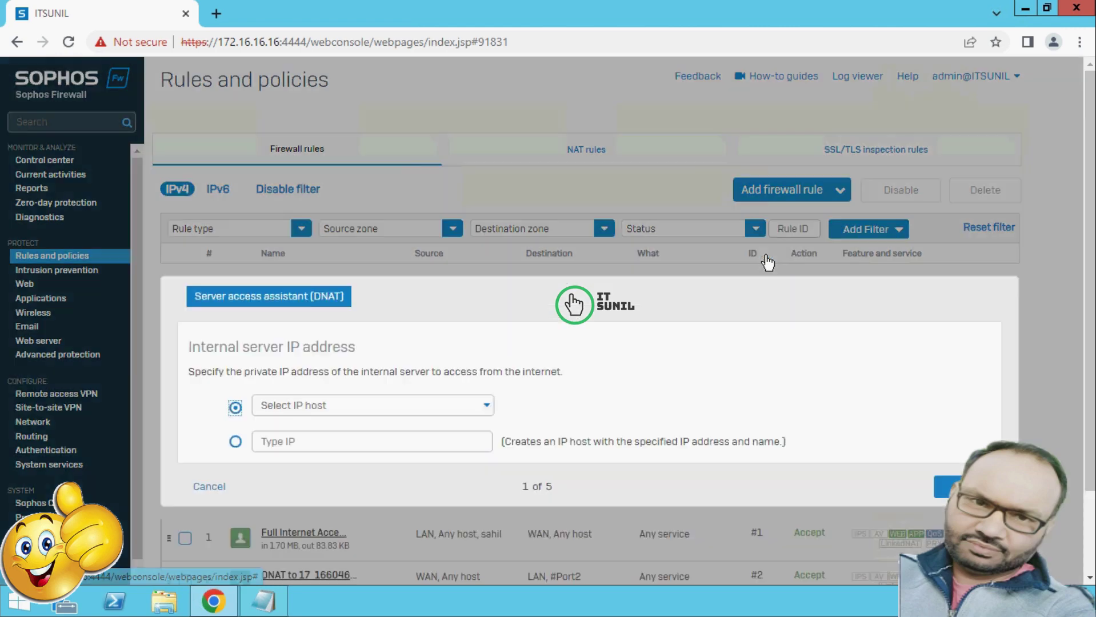
click(348, 409)
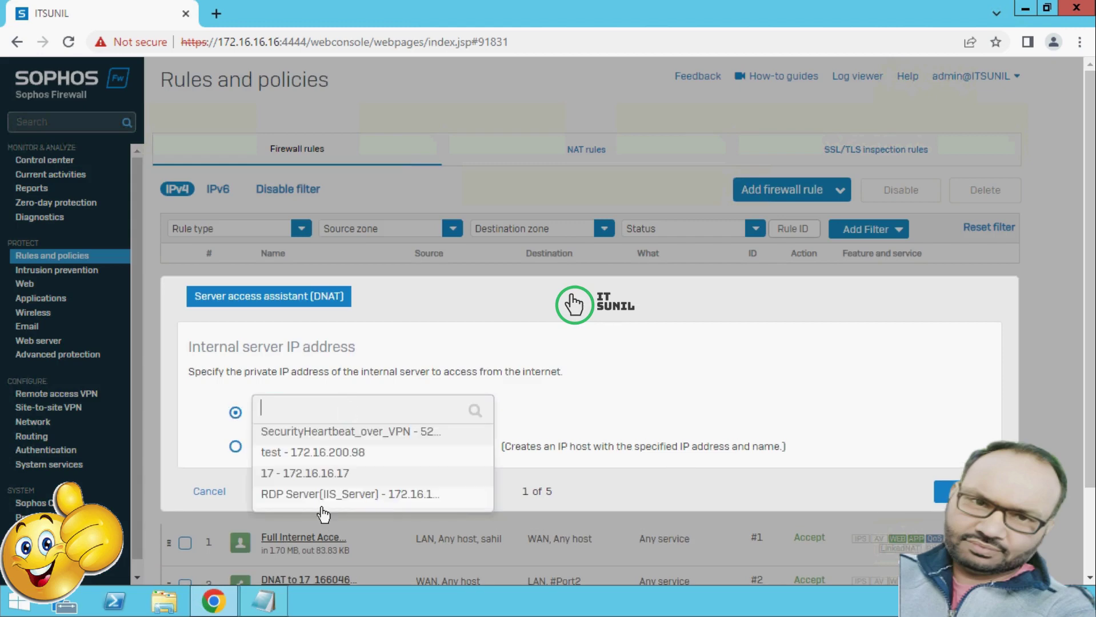
click(380, 496)
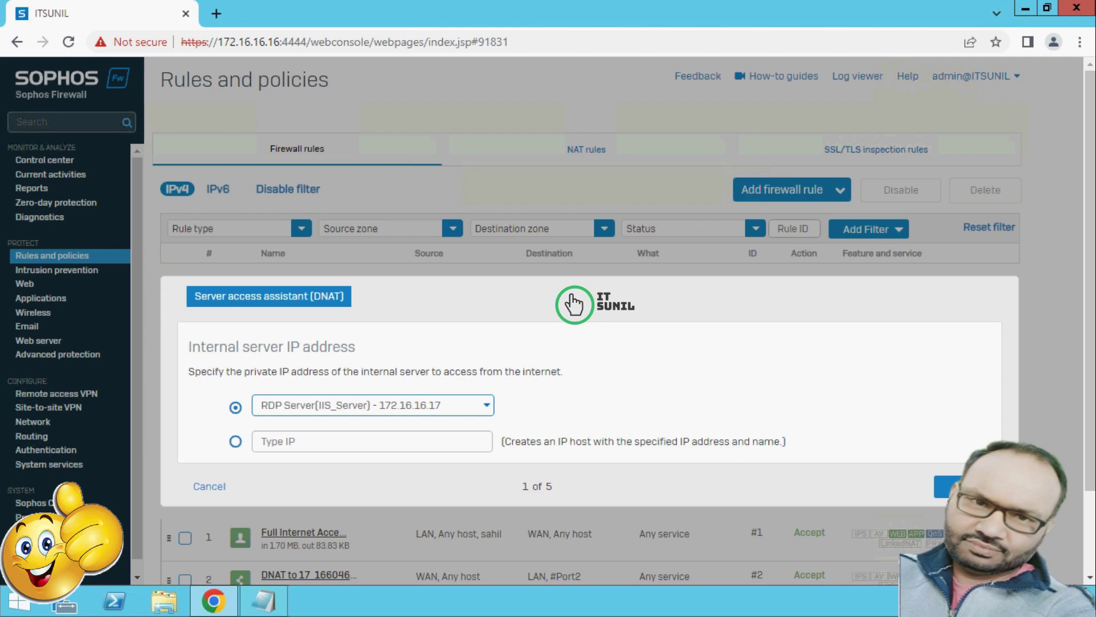
click(946, 486)
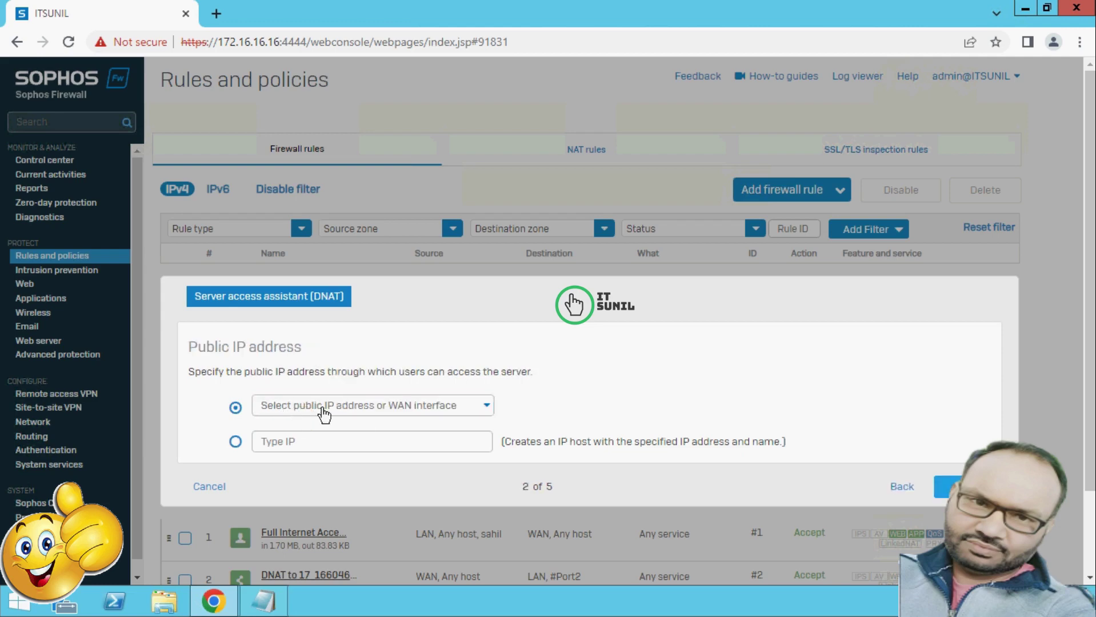
Set the public IP address to #Port2 - 172.16.200.90 and continue to the services stage.
click(384, 407)
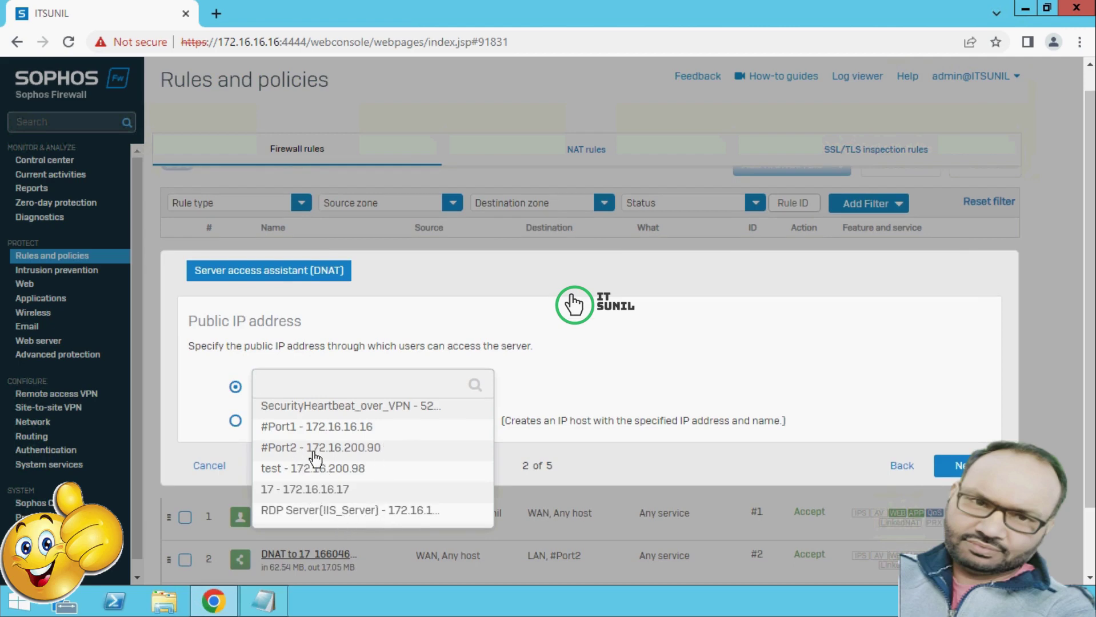
click(372, 449)
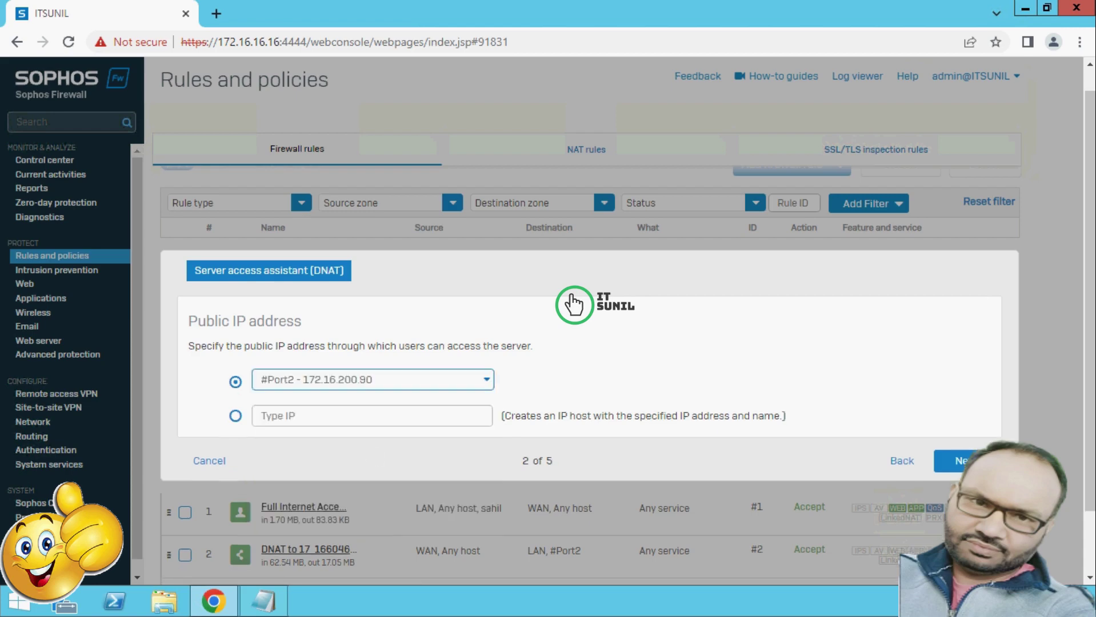
click(960, 461)
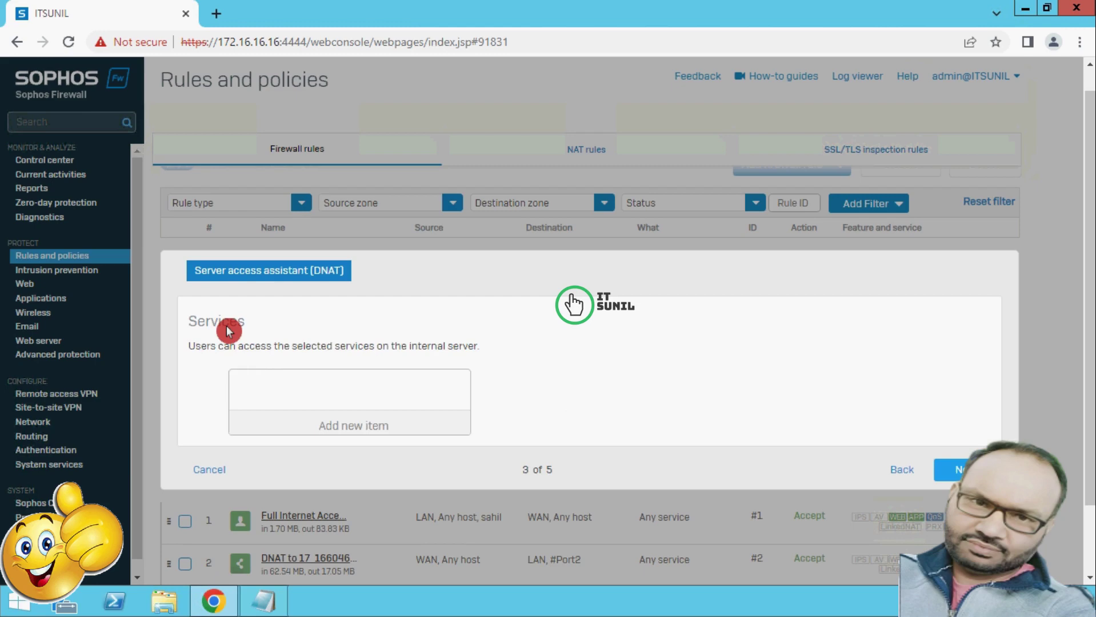
click(339, 426)
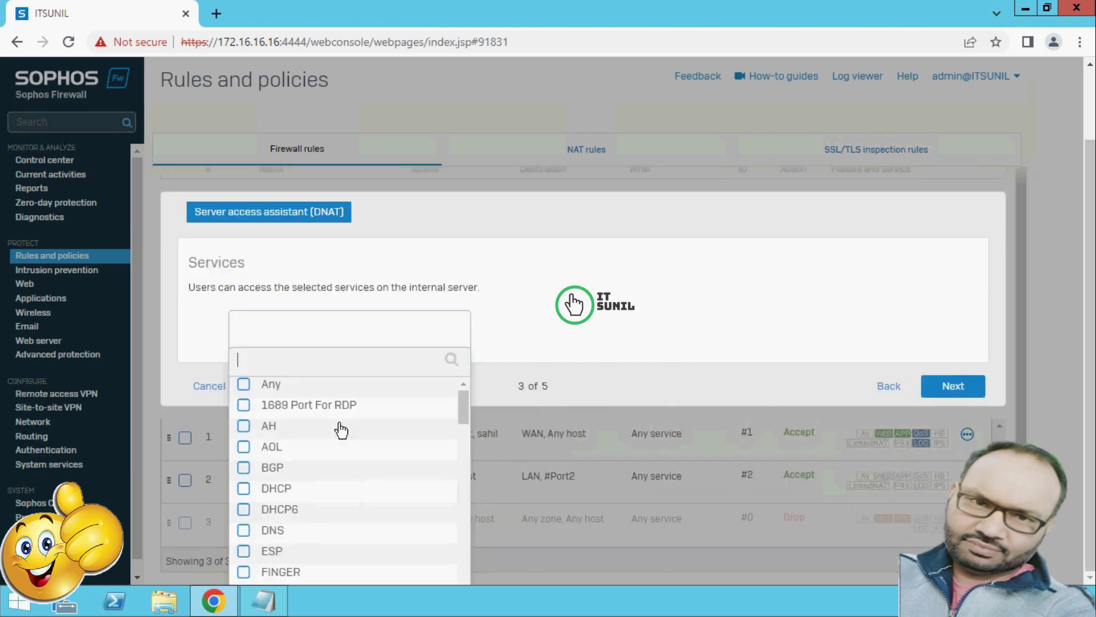
mouse_move(285, 416)
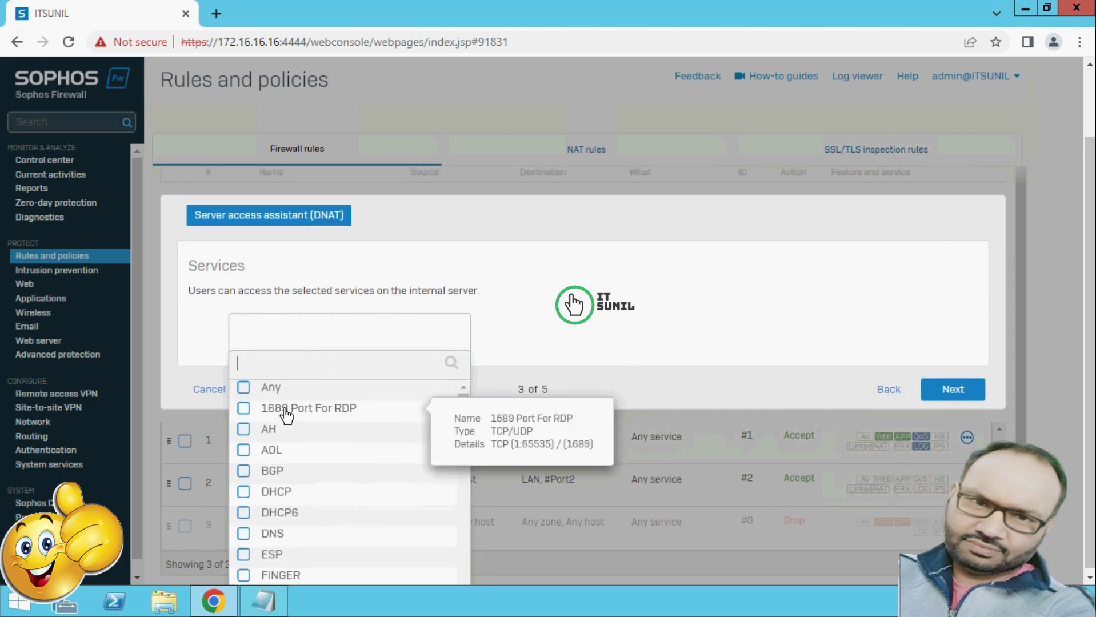
click(244, 410)
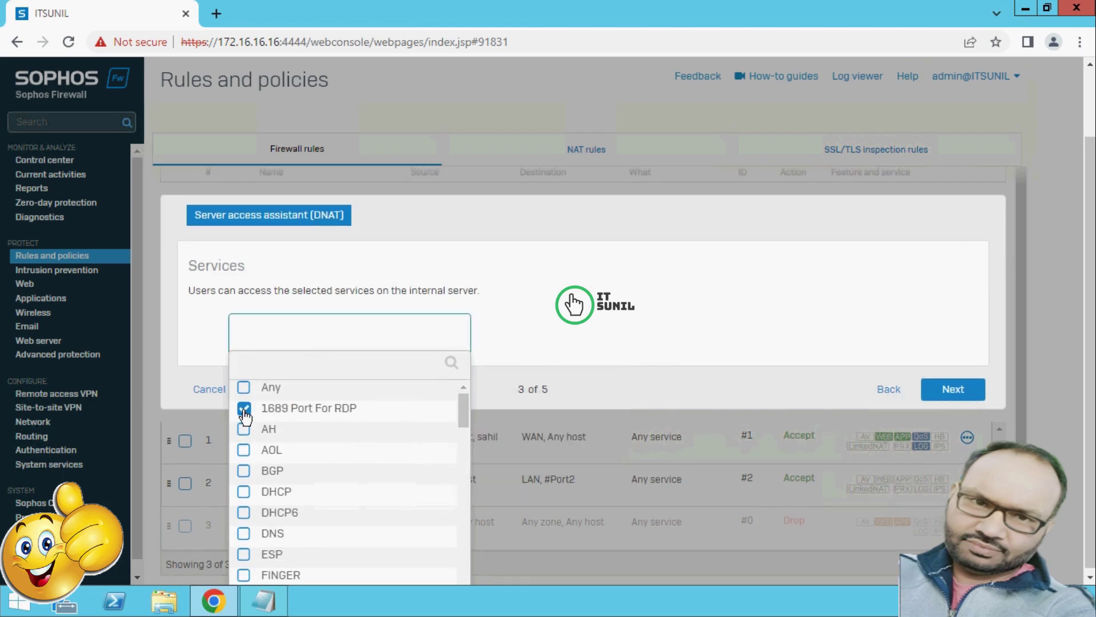
click(244, 411)
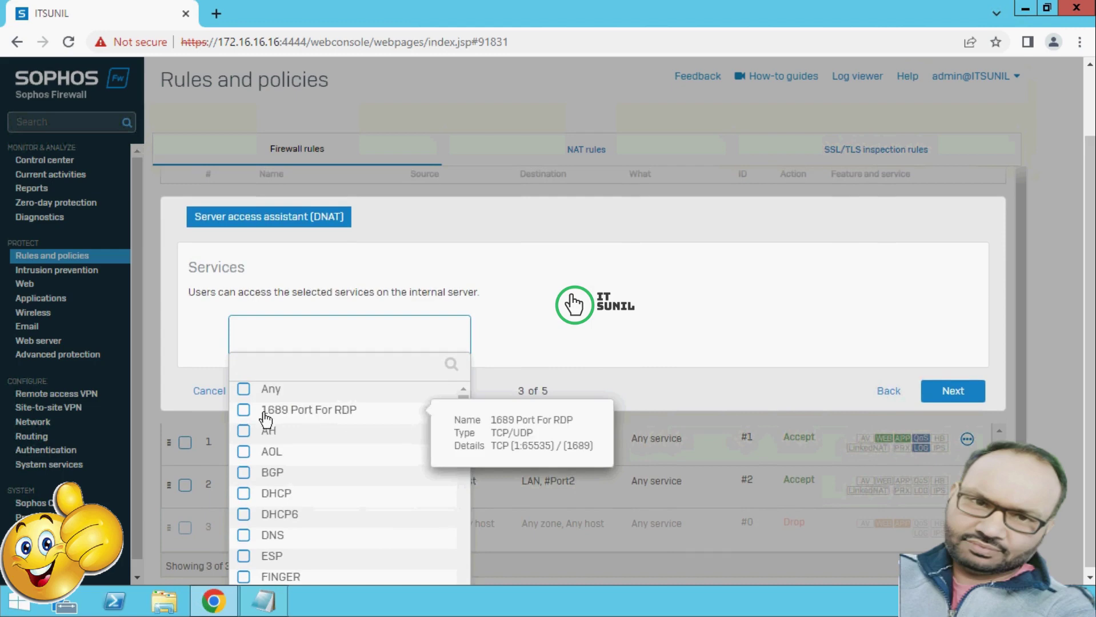
click(264, 416)
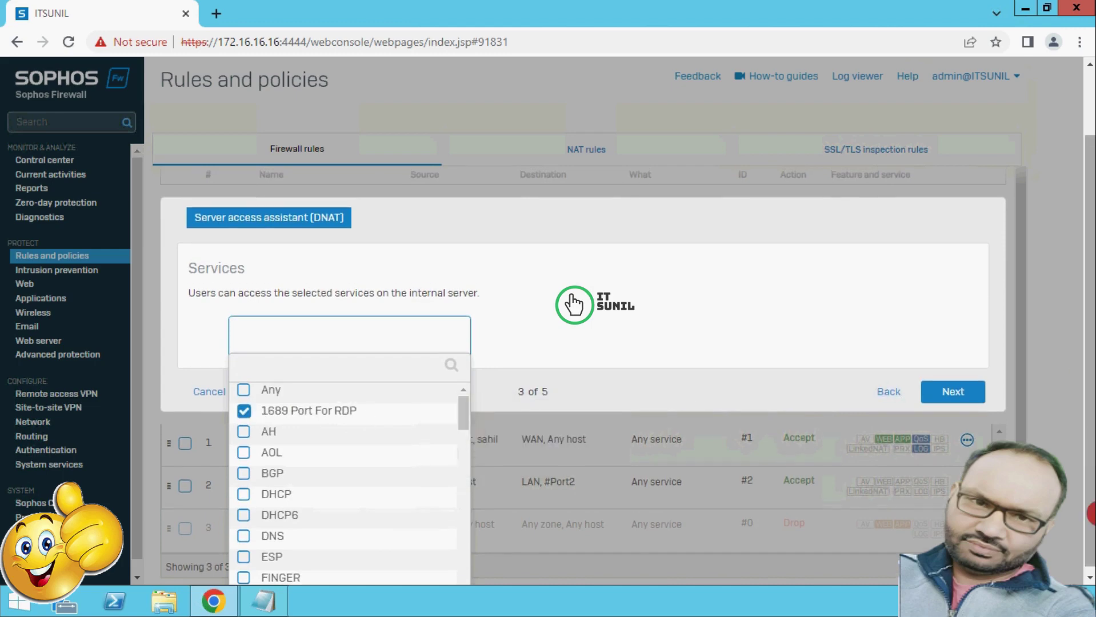
scroll(1091, 513, down, 1)
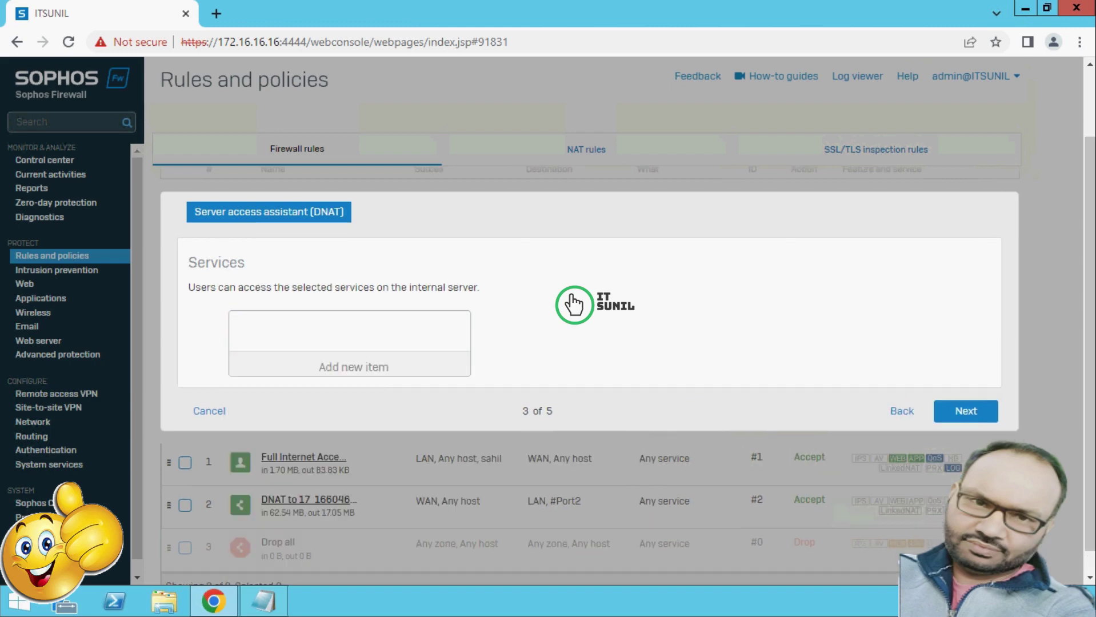
Search the services for 1689, apply 1689 Port For RDP as the accessible service, and continue to the external sources.
click(362, 370)
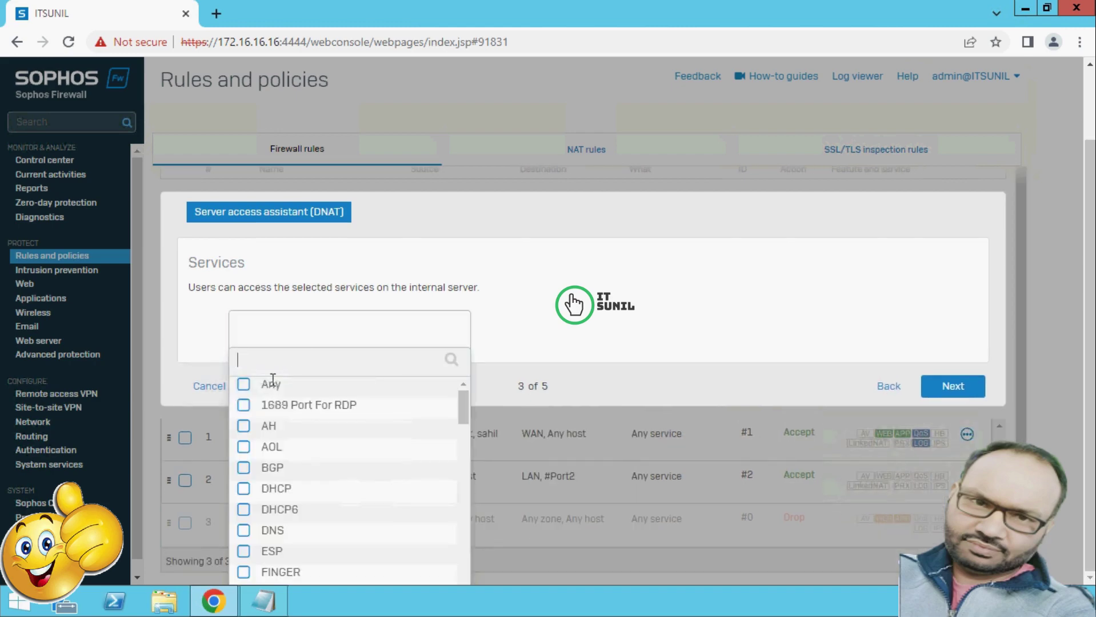
click(258, 367)
text(1689)
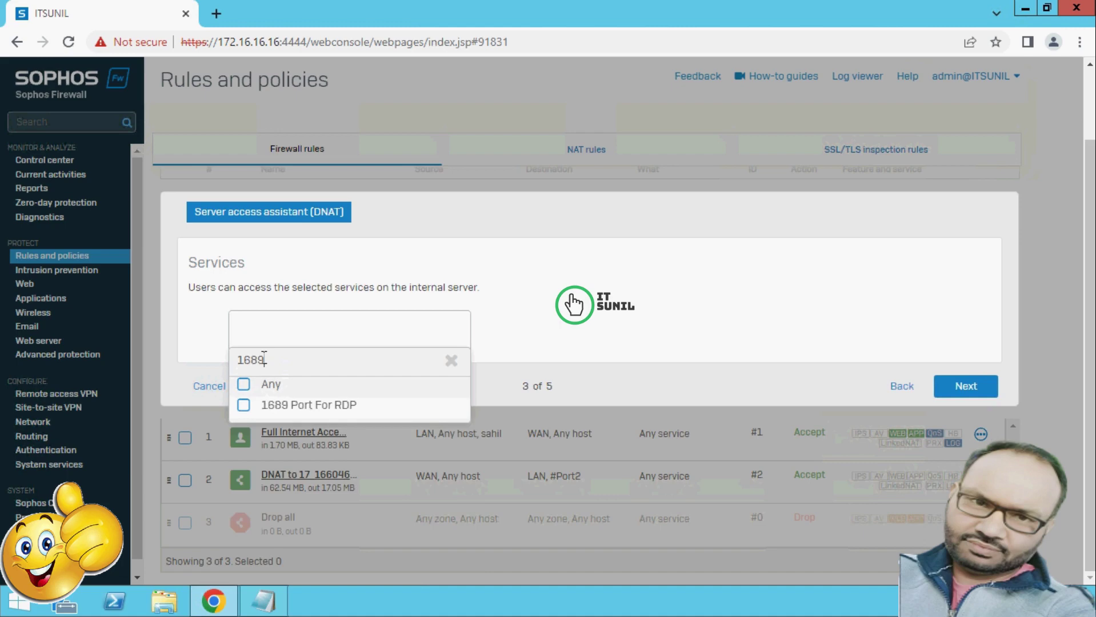
mouse_move(373, 407)
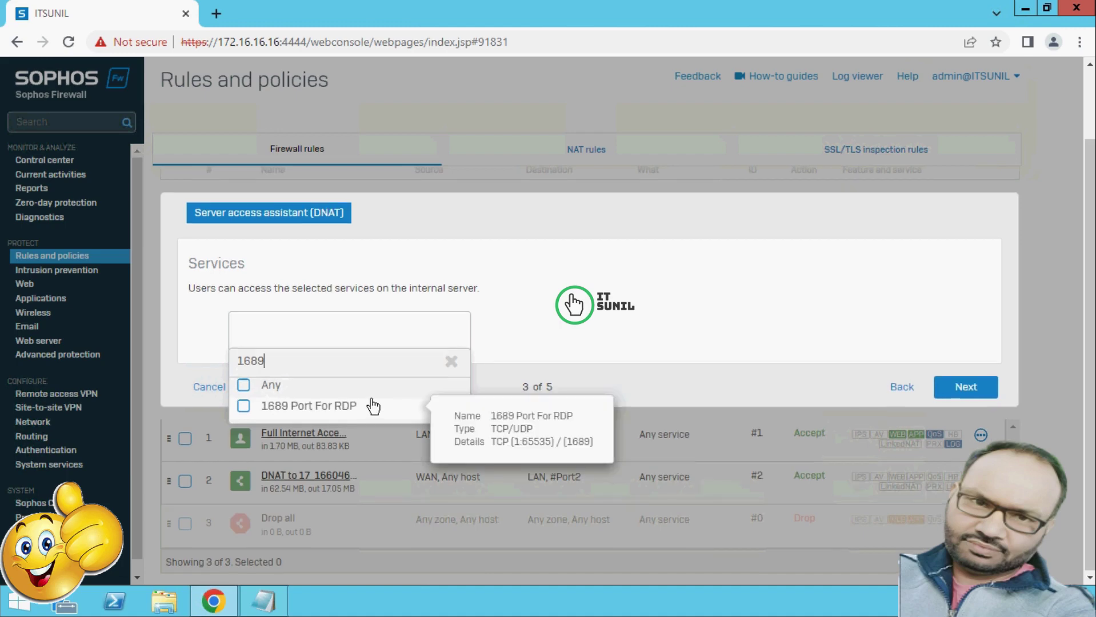
click(244, 406)
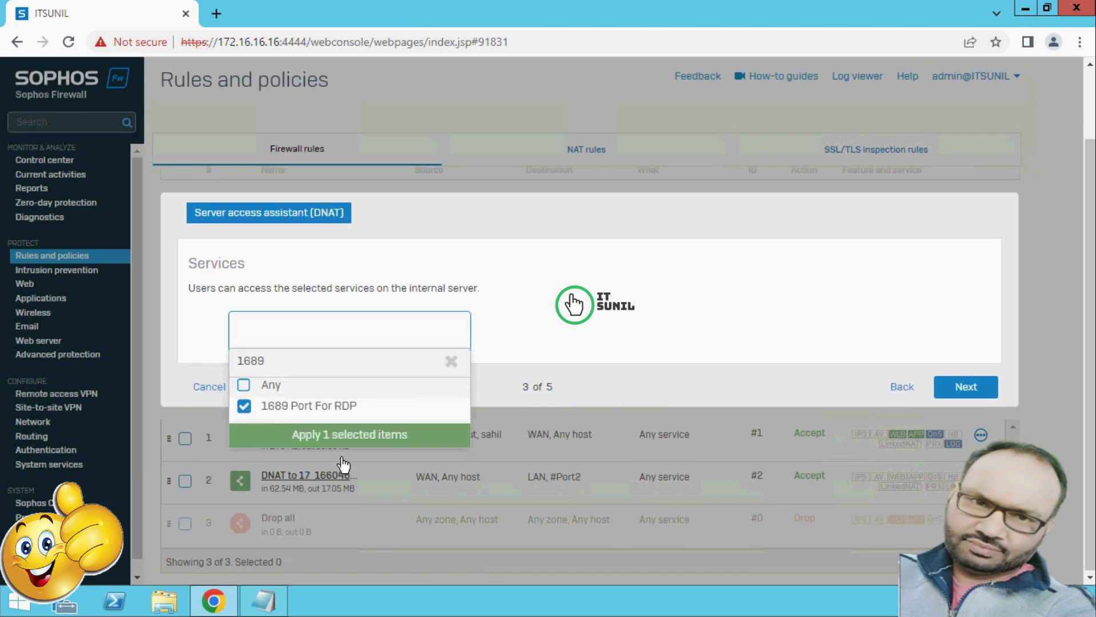
click(327, 445)
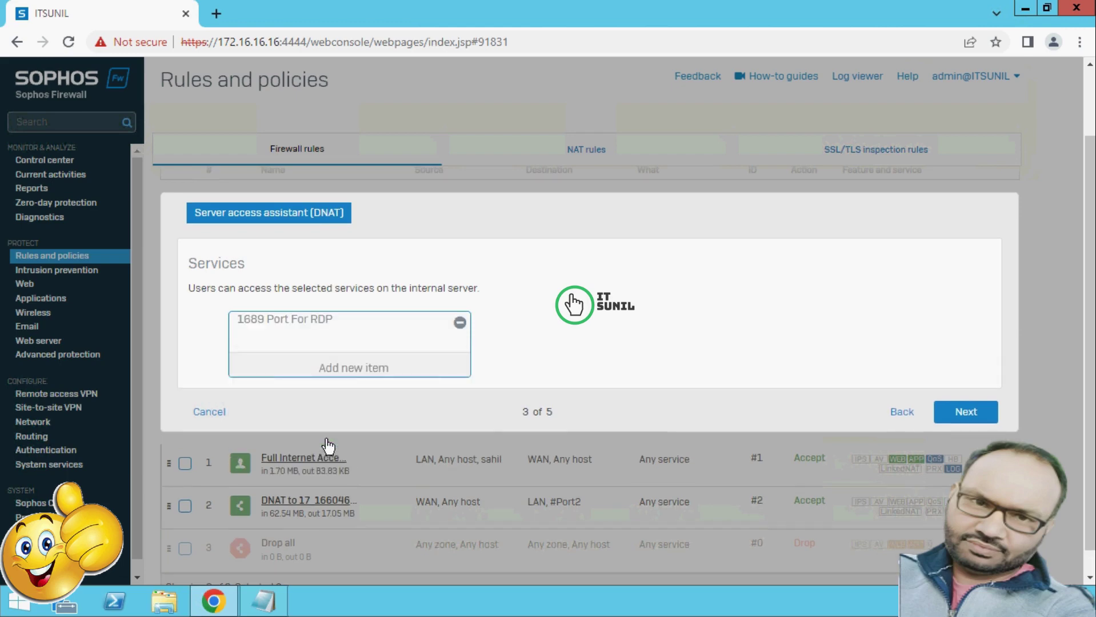
click(969, 414)
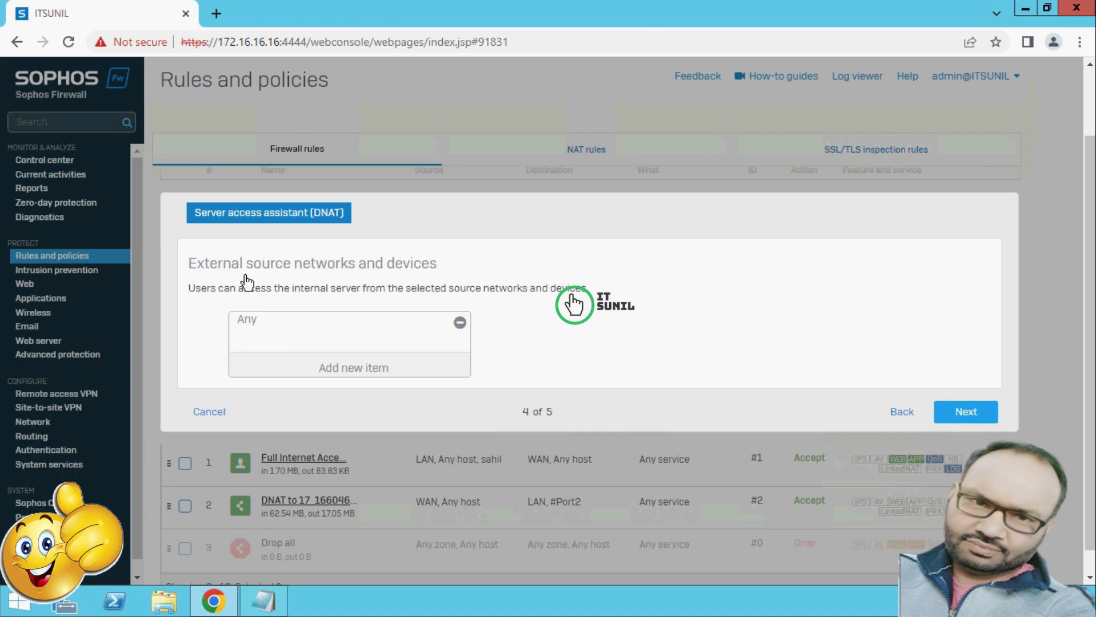
Apply Any as the external source networks and devices and continue to the review stage.
click(223, 279)
click(337, 370)
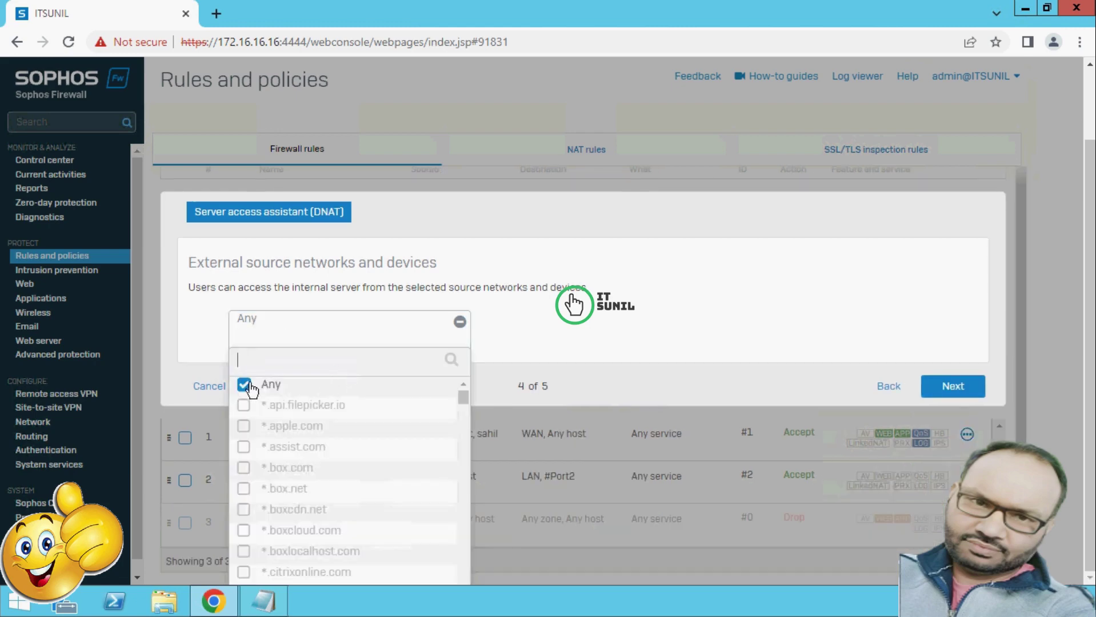
click(245, 387)
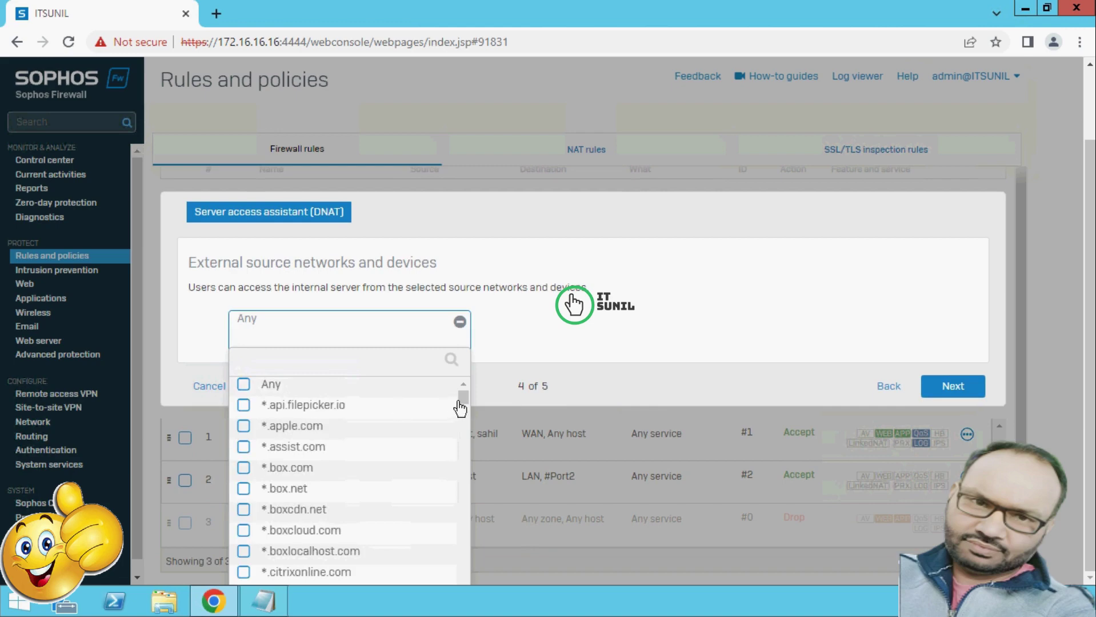
drag(464, 402, 310, 343)
click(250, 388)
scroll(541, 358, down, 1)
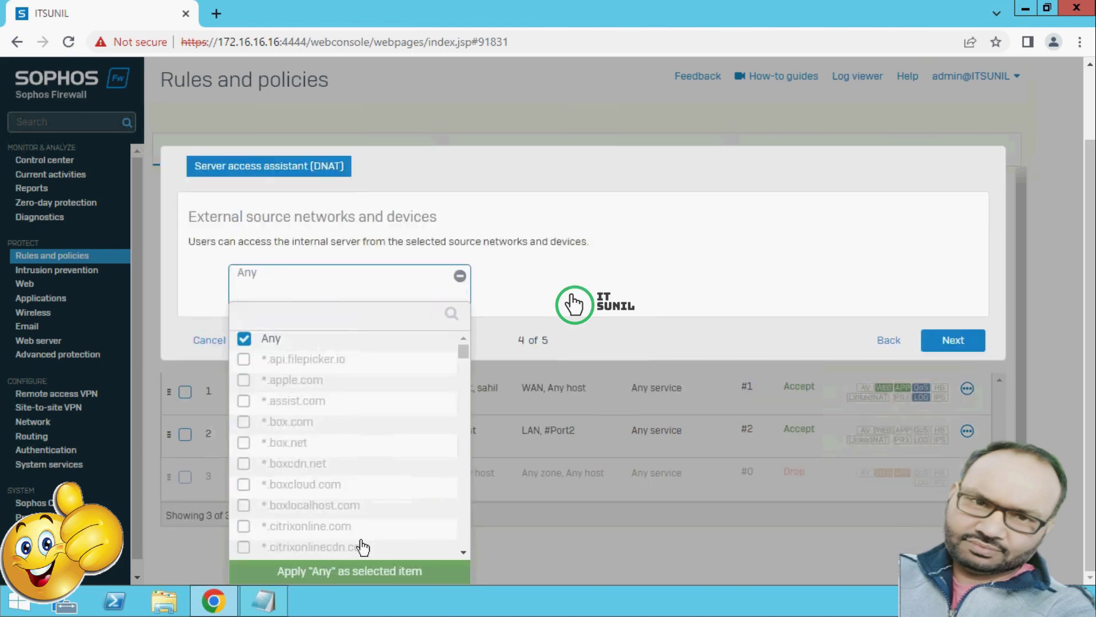
click(348, 573)
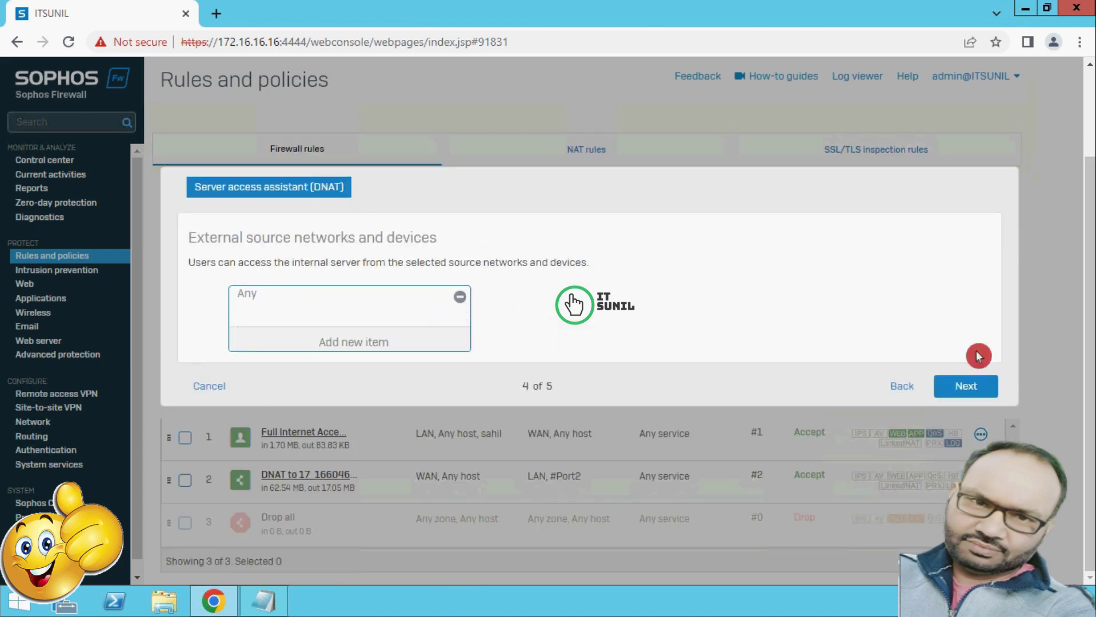
click(966, 387)
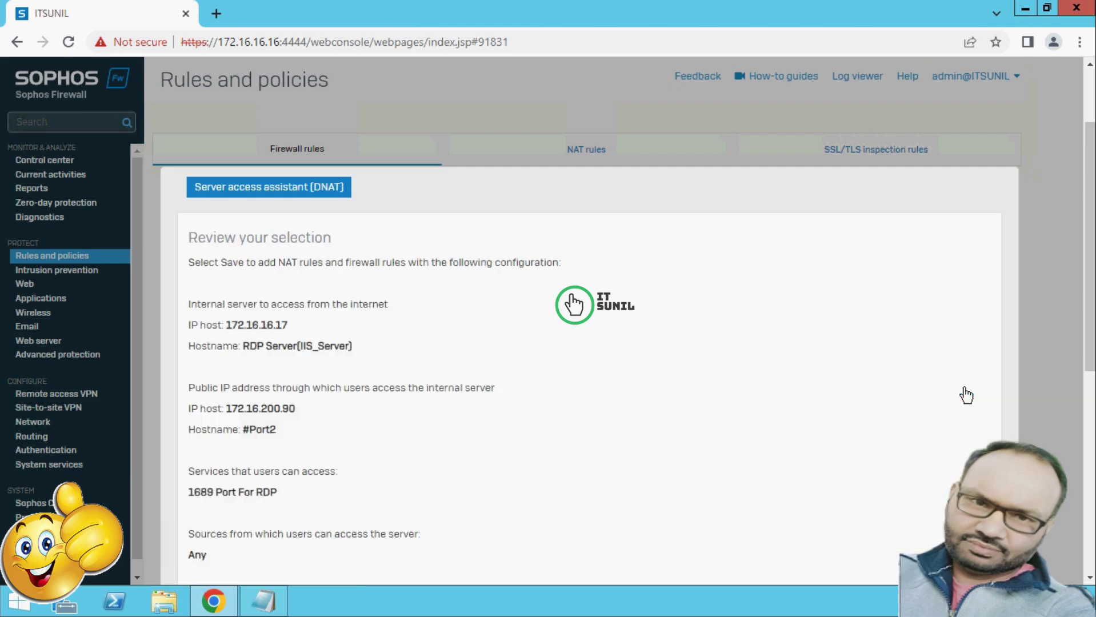
Review the summary's internal server, public IP address, service, sources and the NAT and firewall rules it will create.
click(684, 433)
scroll(684, 434, down, 2)
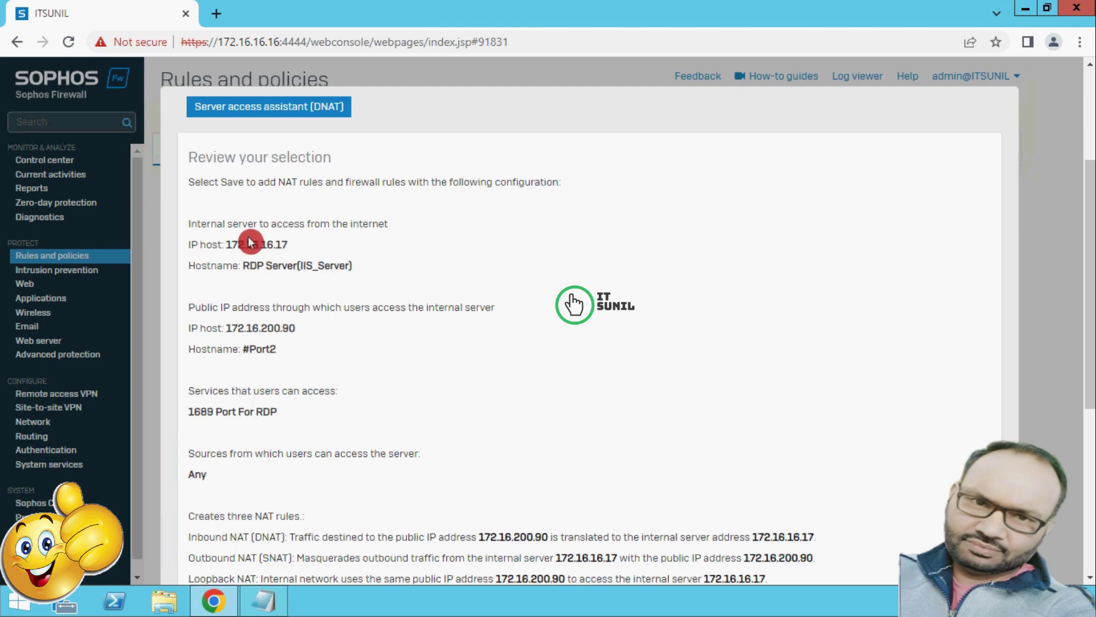
drag(300, 248, 216, 248)
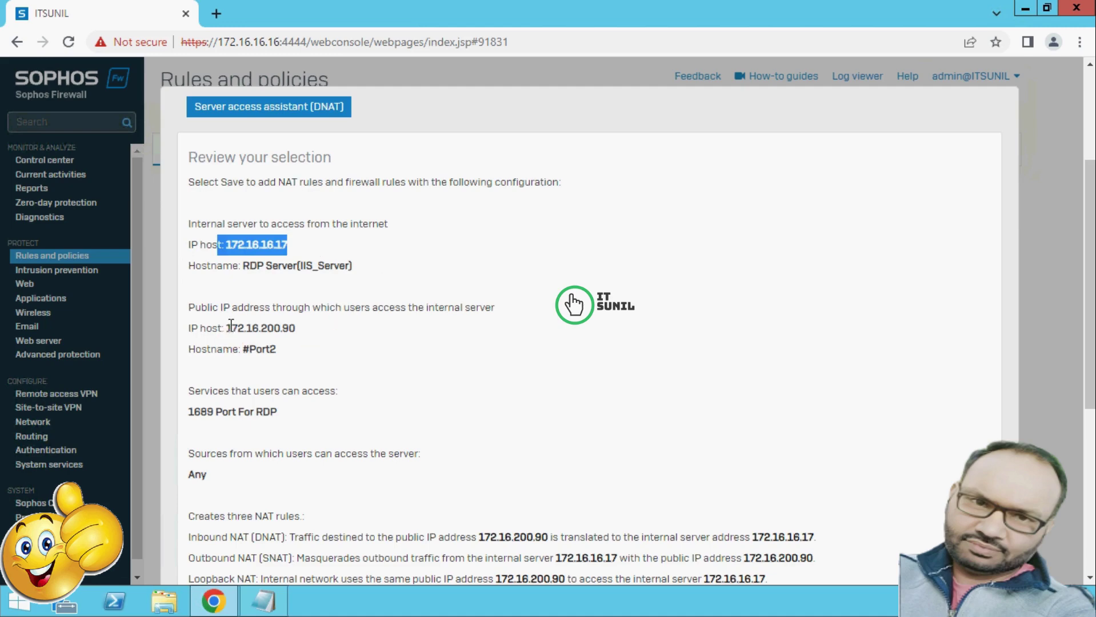
drag(226, 330, 323, 333)
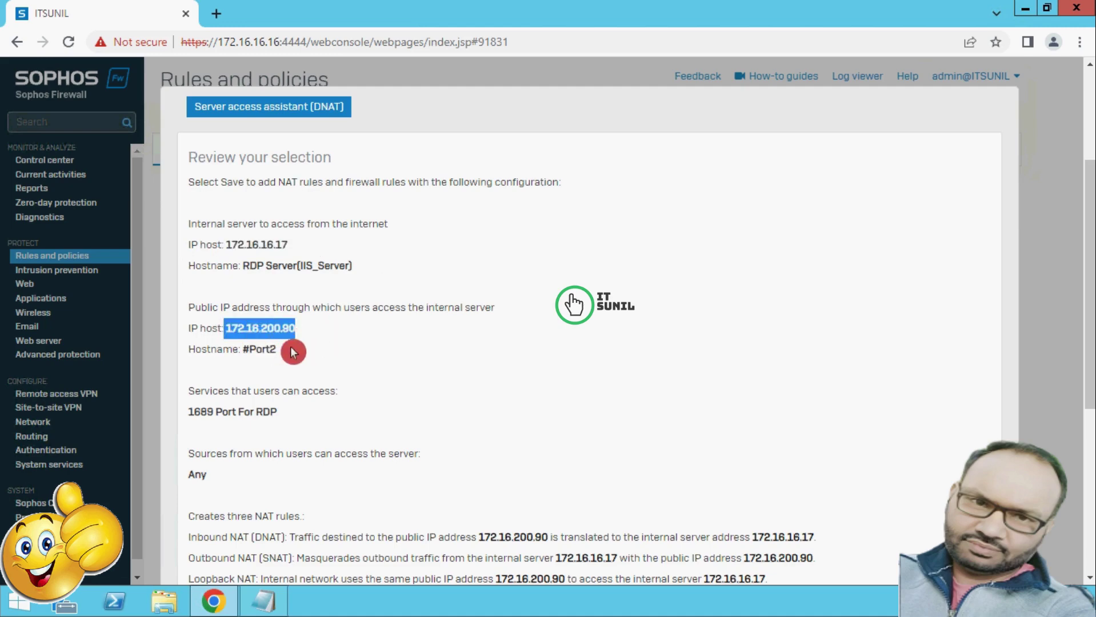
drag(249, 350, 276, 349)
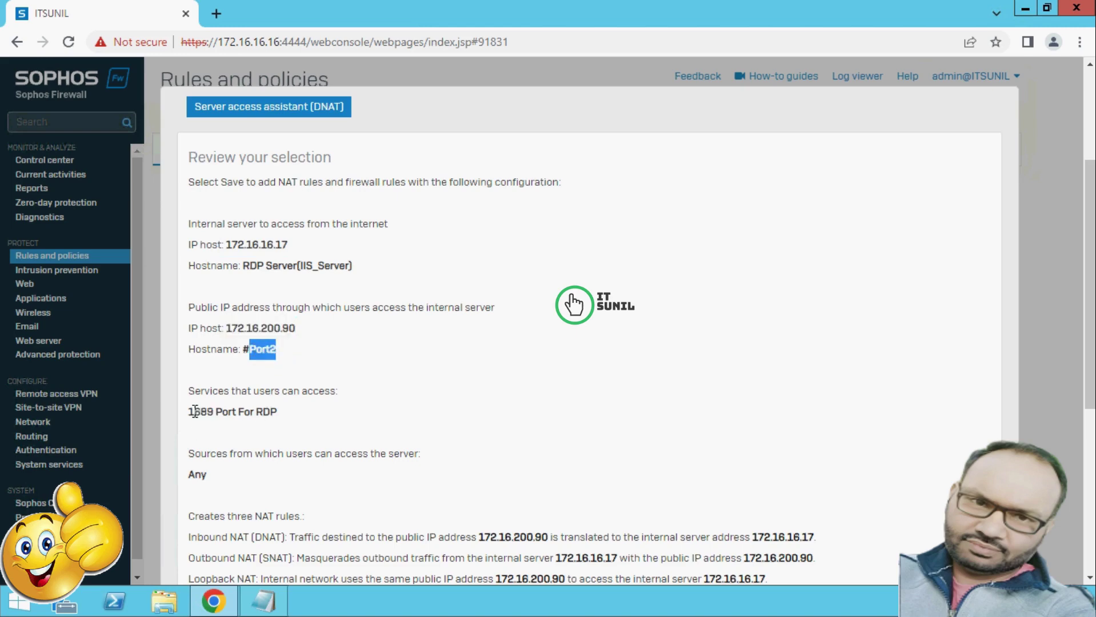
drag(189, 412, 283, 412)
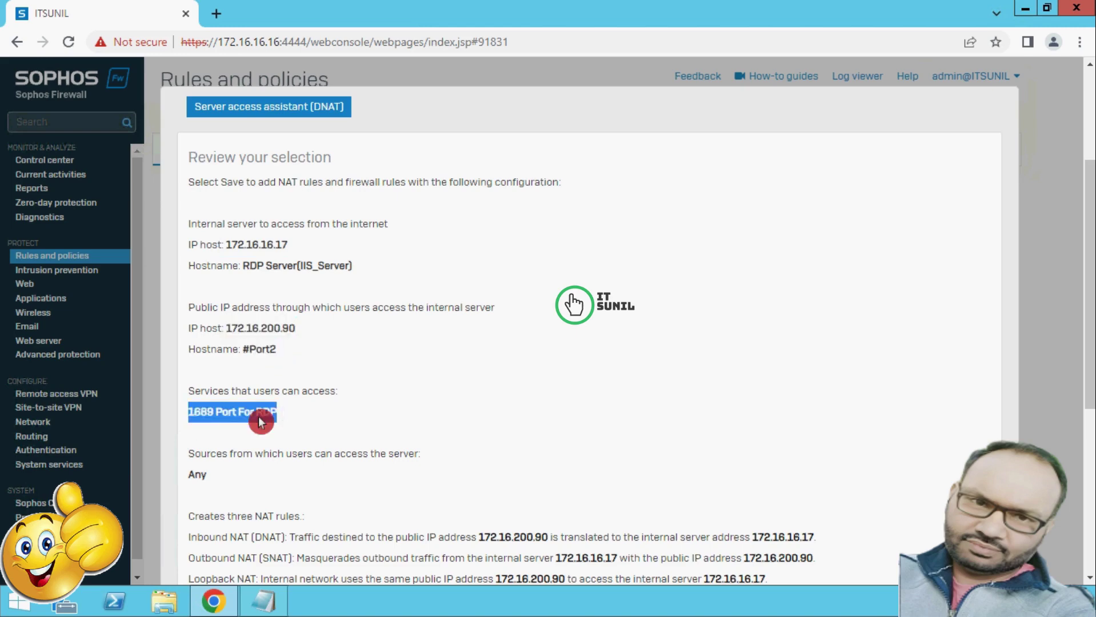
scroll(406, 412, down, 4)
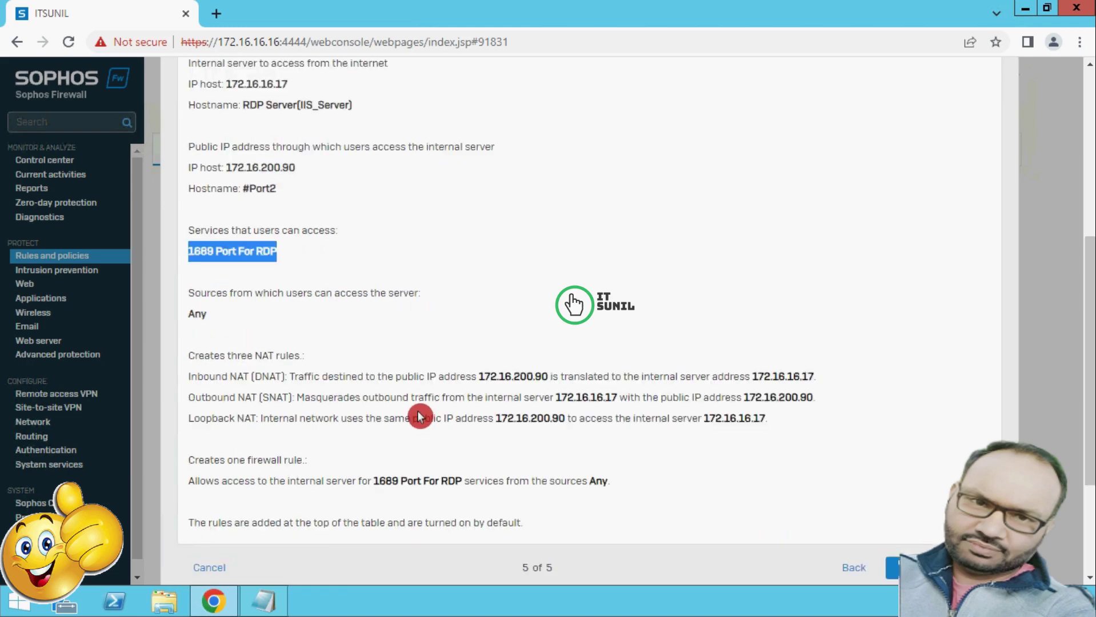
Save the reviewed DNAT configuration to add its NAT rules and firewall rule.
click(910, 489)
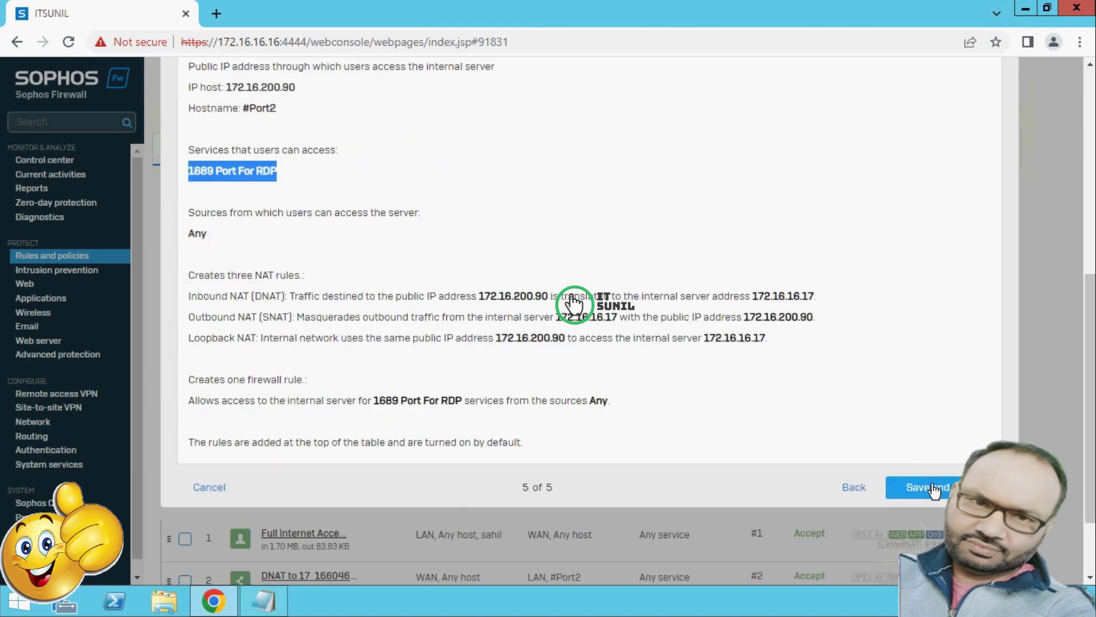
click(933, 489)
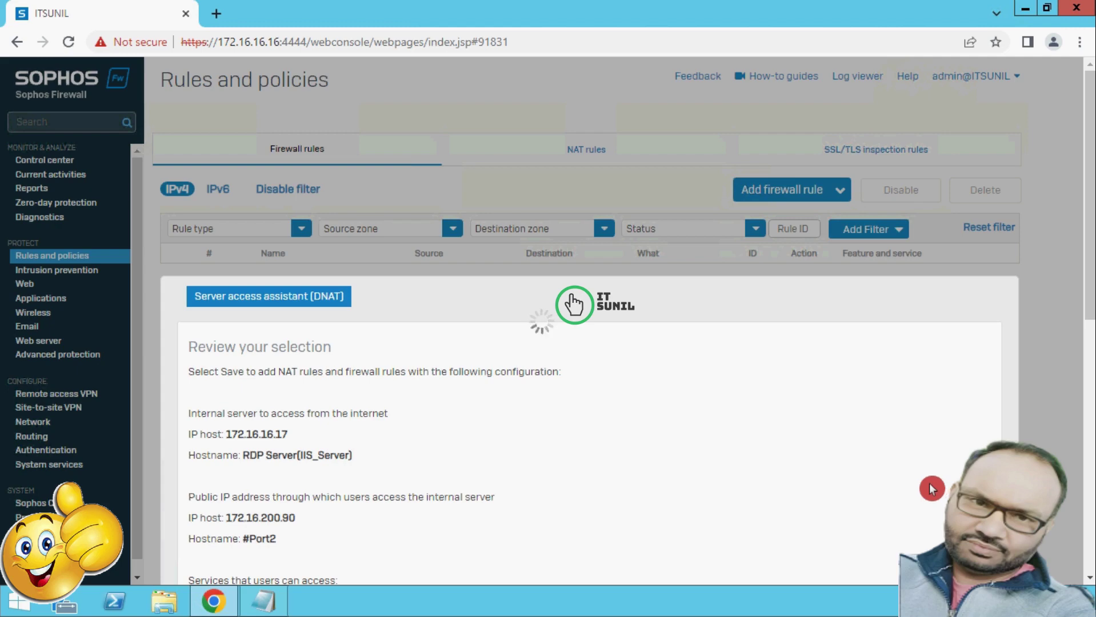
scroll(929, 482, down, 7)
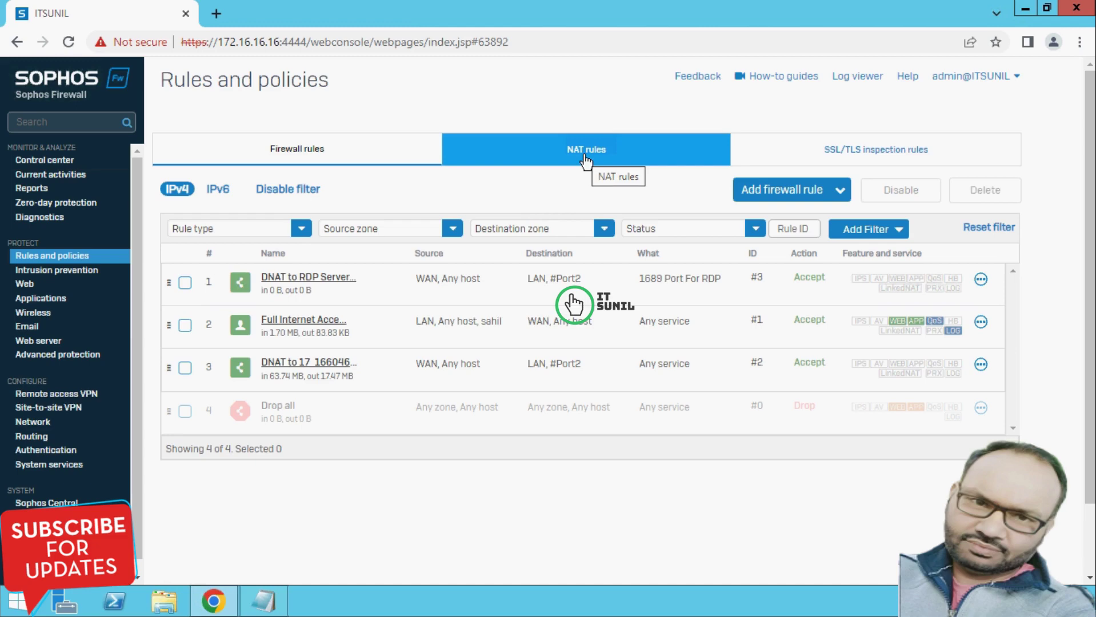
Open the NAT rule DNAT to RDP Server(IIS_Server) for editing and review its translation settings.
click(277, 607)
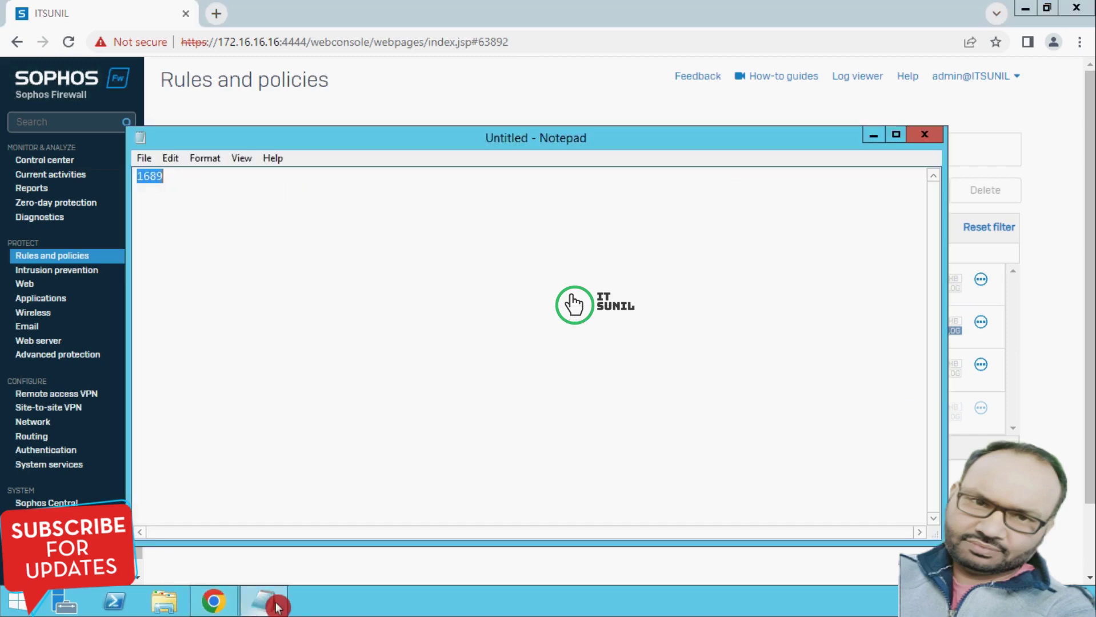
click(872, 137)
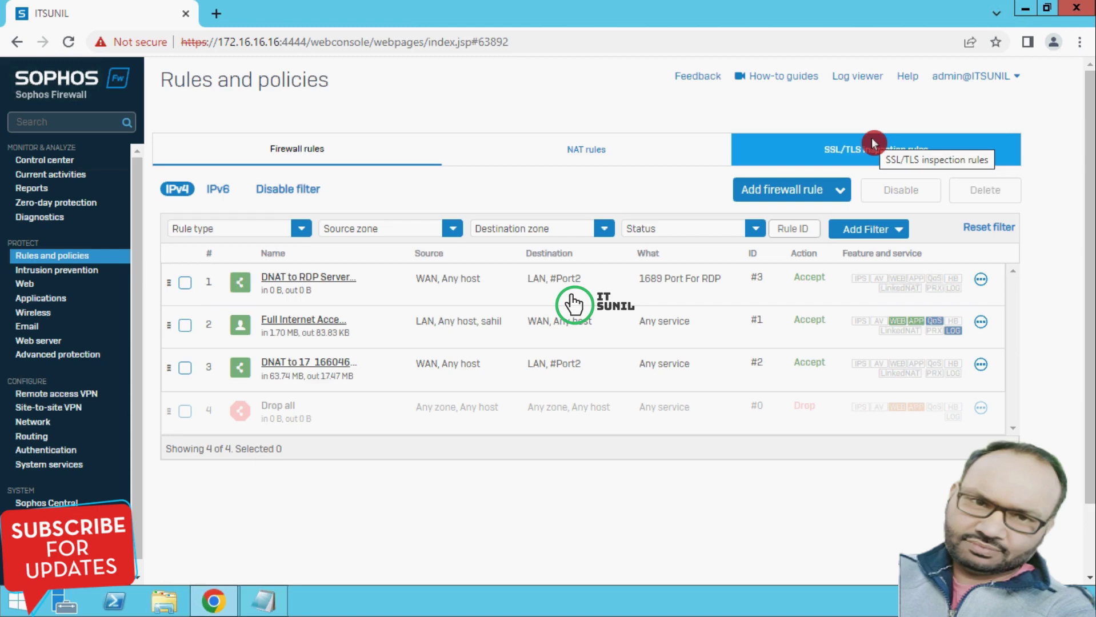
click(594, 157)
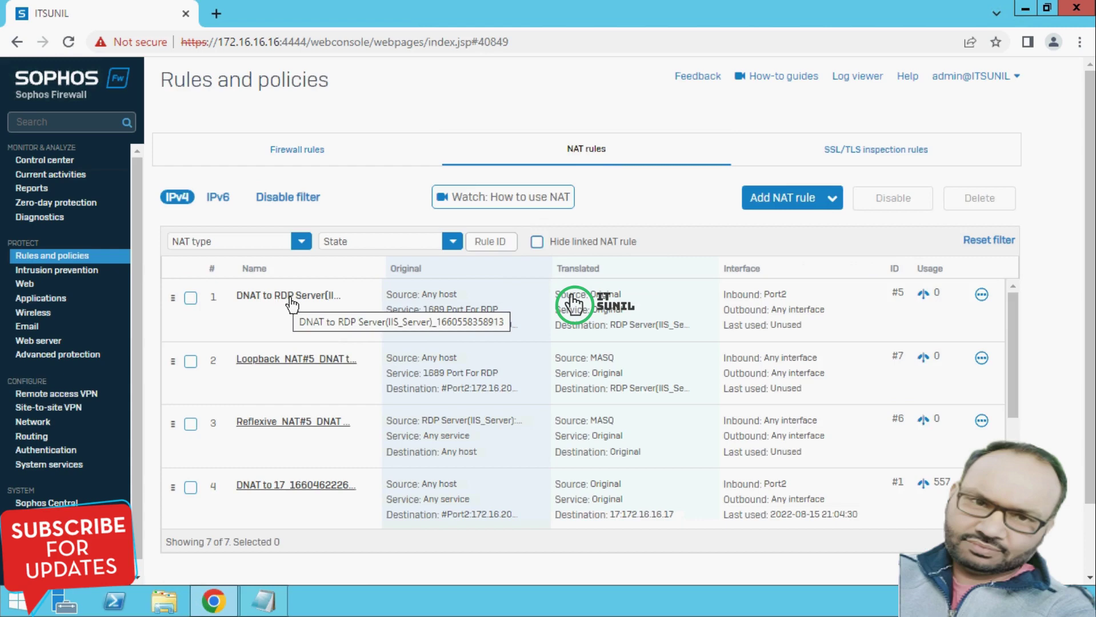
click(291, 299)
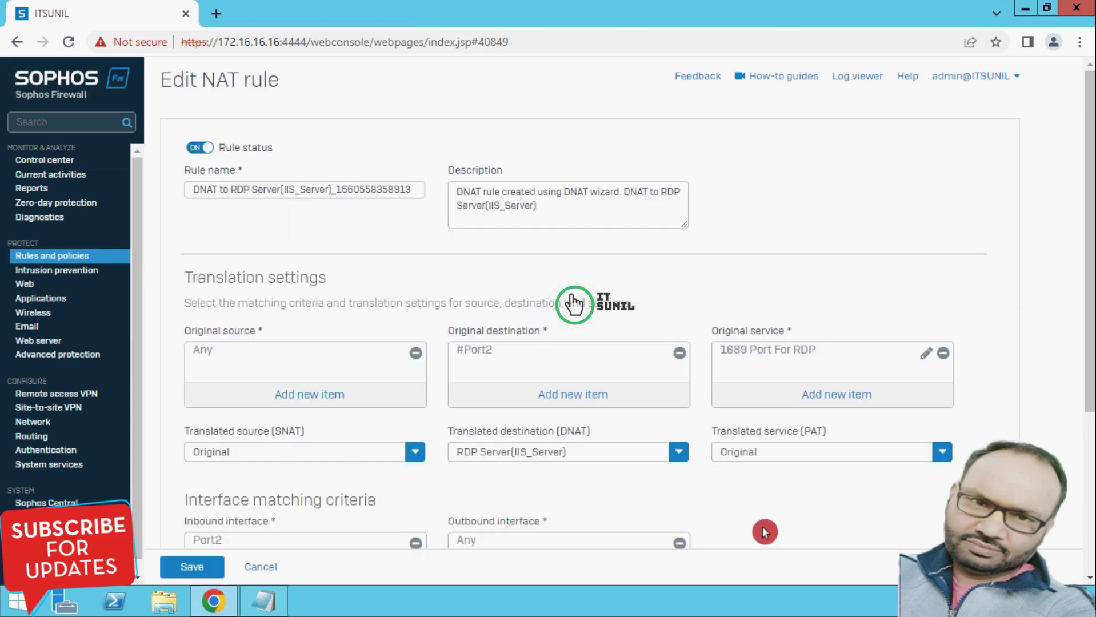
scroll(816, 509, down, 1)
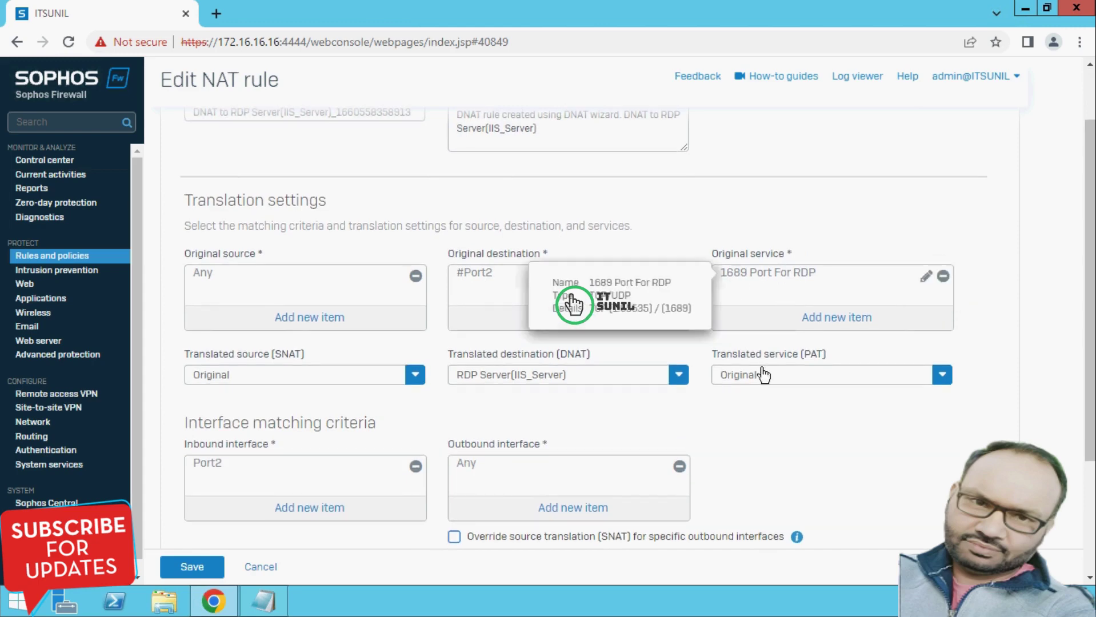
click(258, 394)
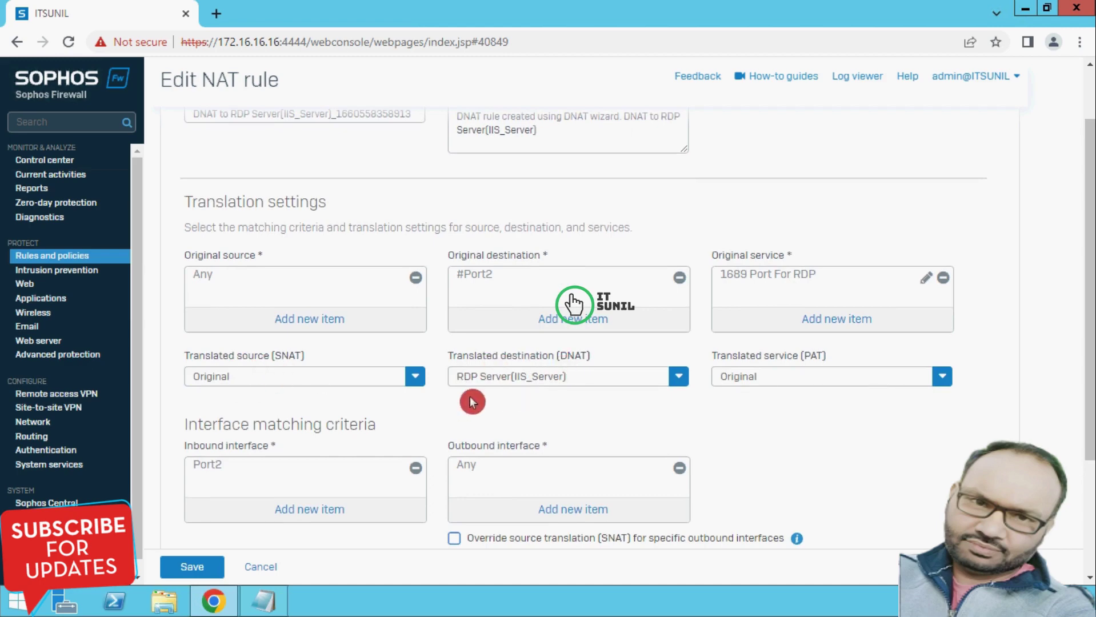
click(564, 380)
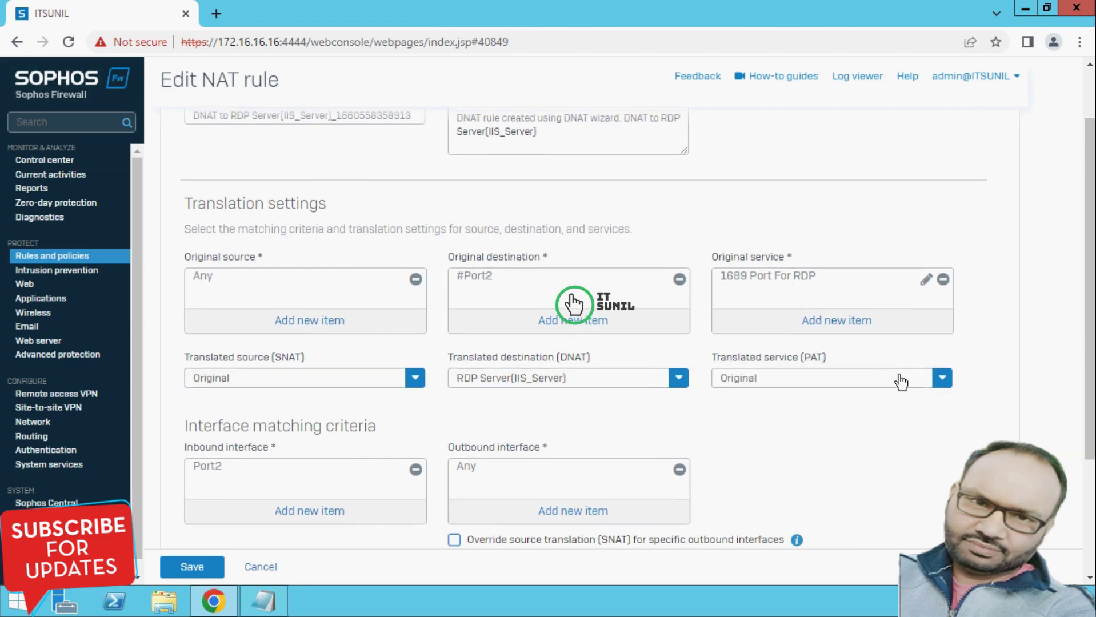
mouse_move(901, 382)
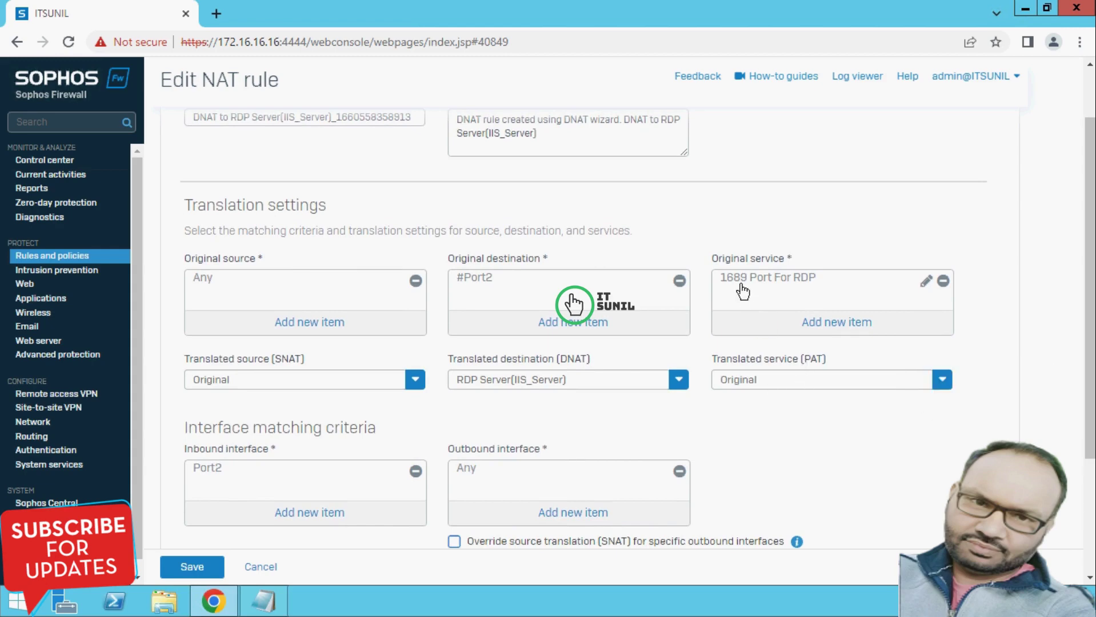
mouse_move(749, 289)
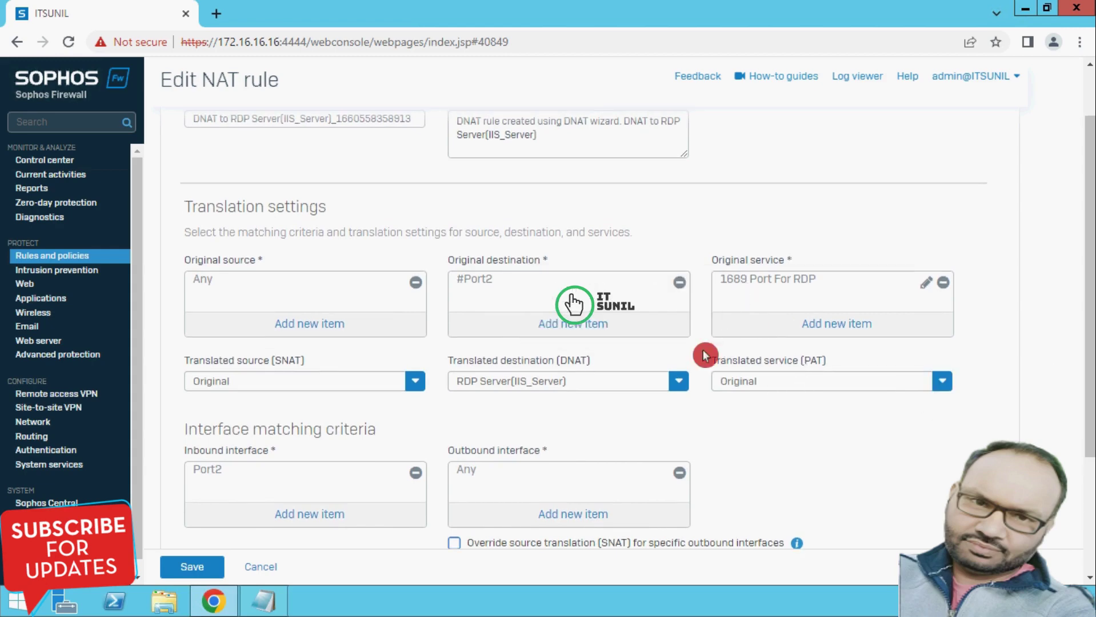
Search the translated service (PAT) options for rdp, clear the search and look through the full list for the standard RDP service.
click(805, 390)
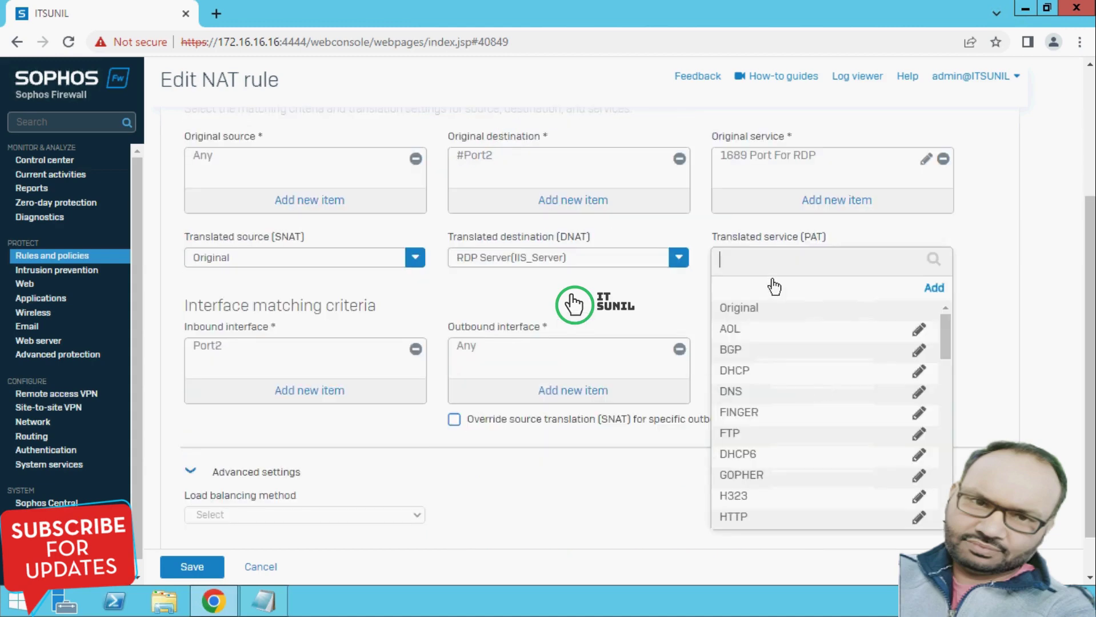
text(rdp)
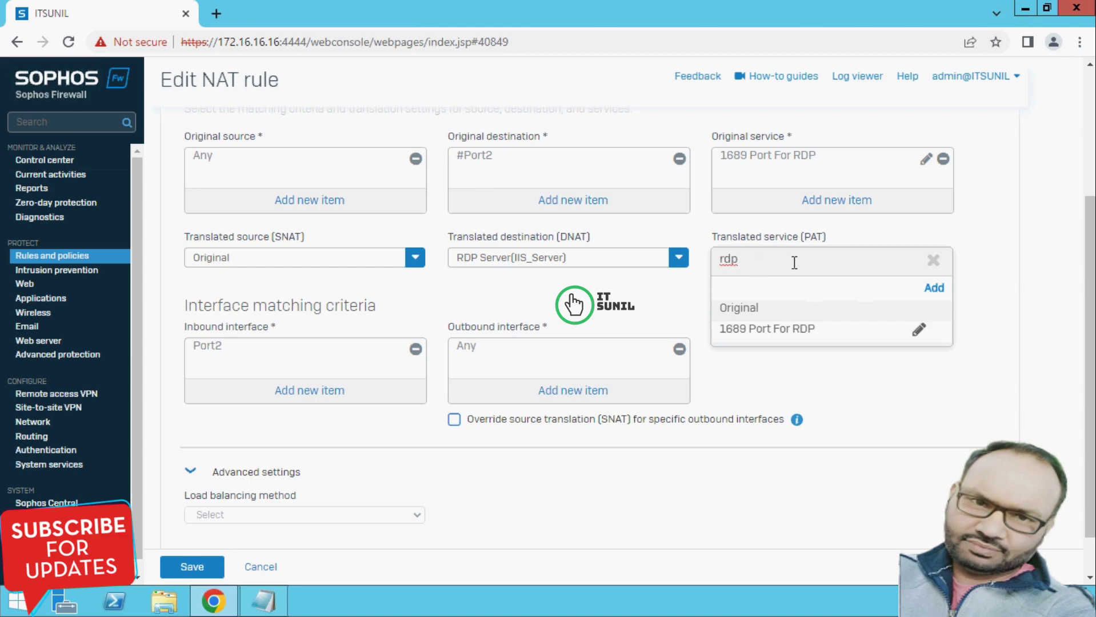
key(BackSpace)
key(BackSpace)
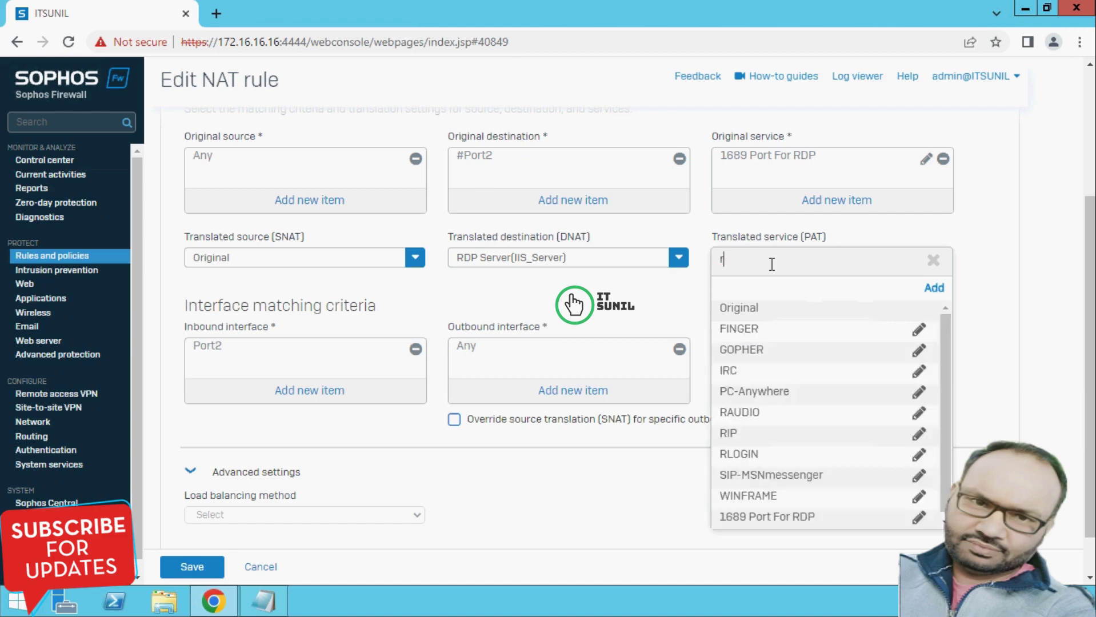
mouse_move(831, 476)
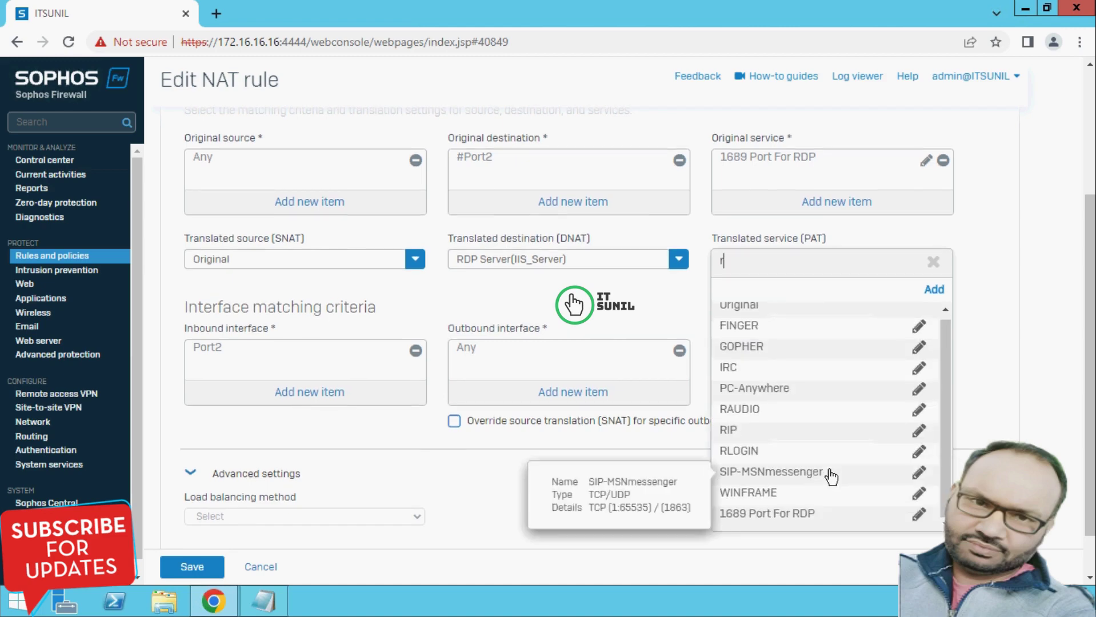
scroll(831, 476, up, 1)
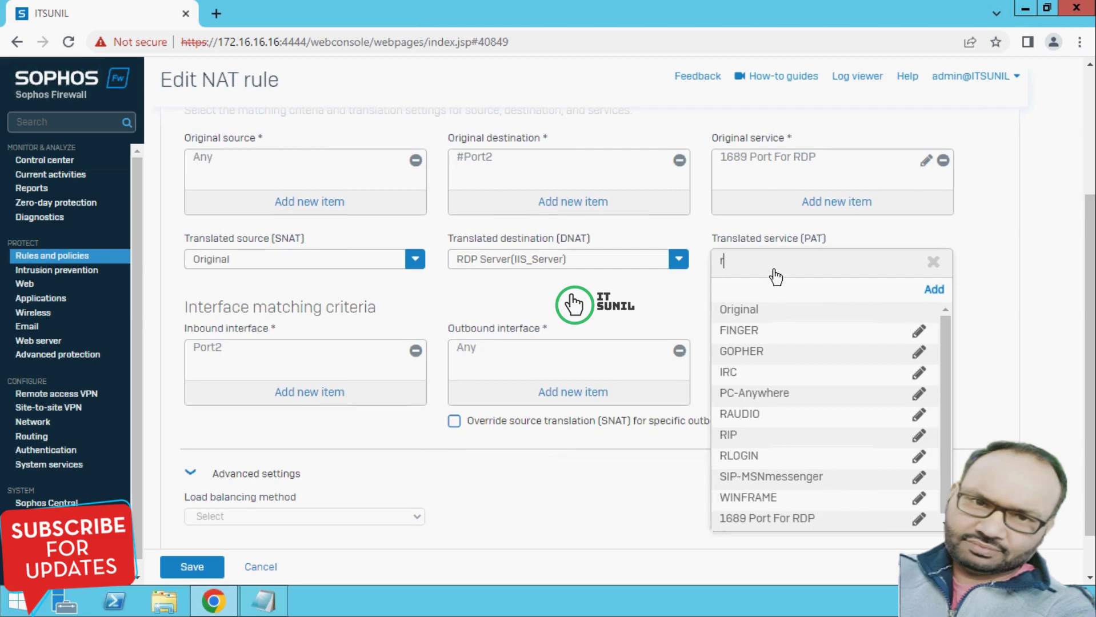
key(BackSpace)
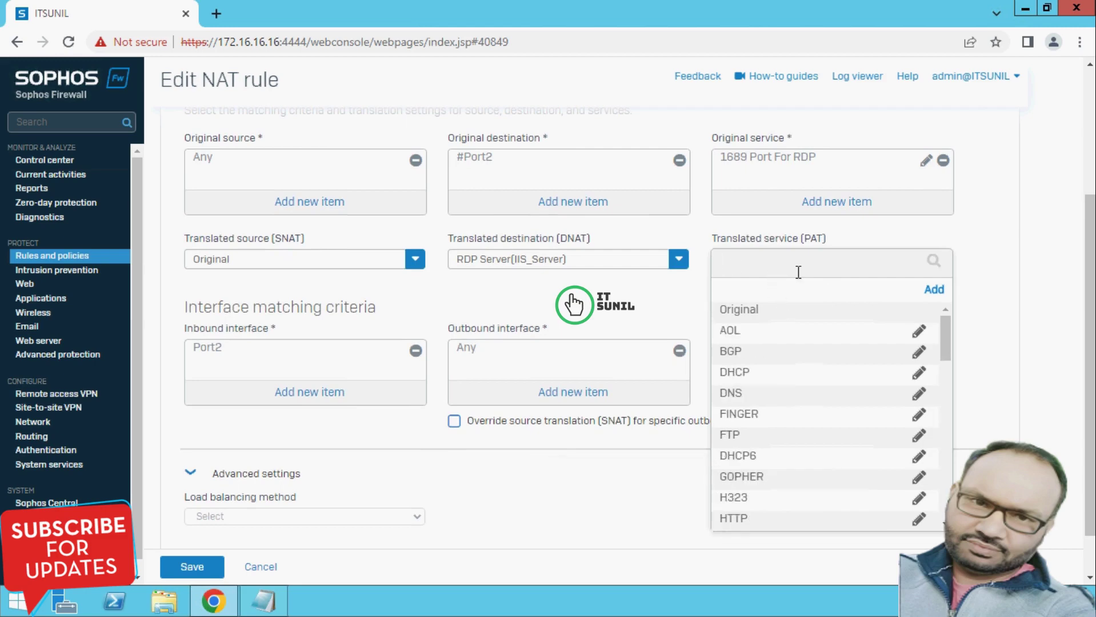
scroll(797, 472, down, 3)
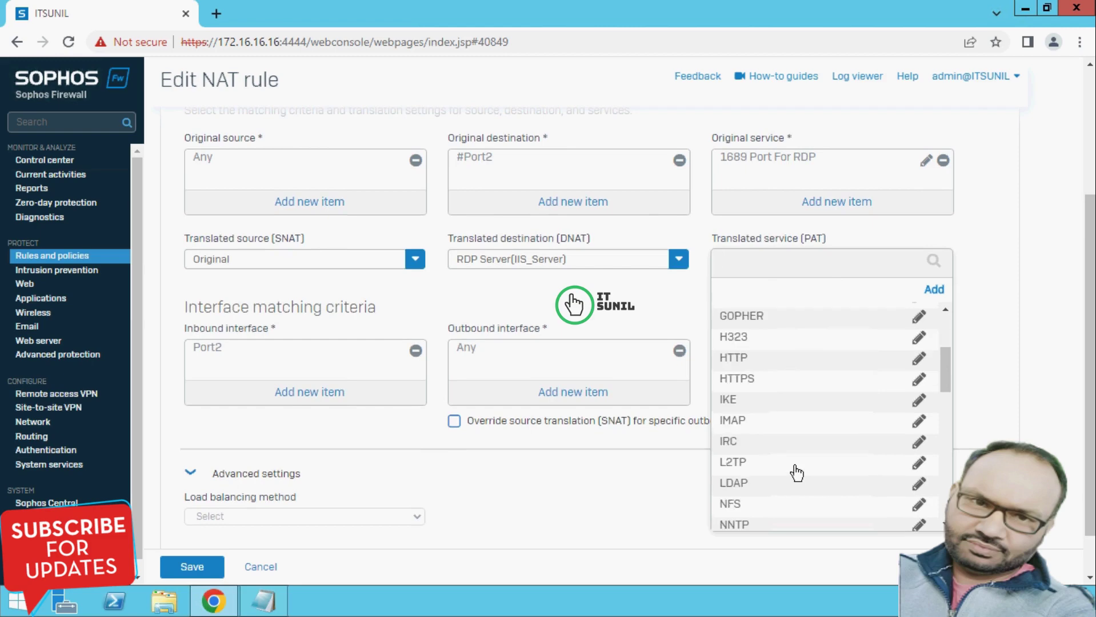
scroll(797, 472, down, 3)
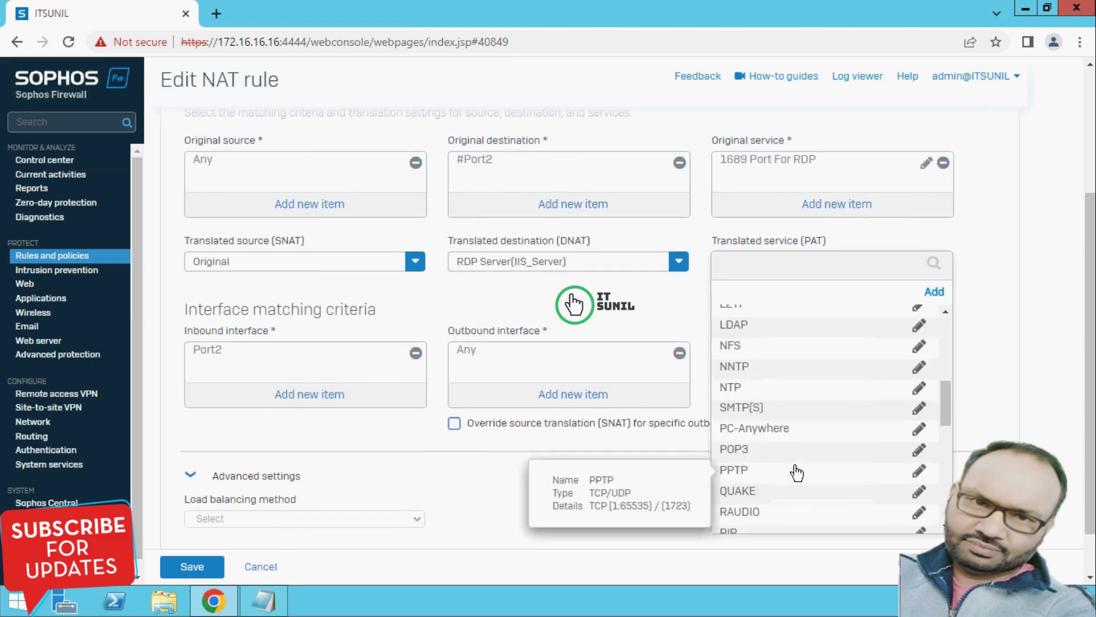
scroll(797, 472, down, 1)
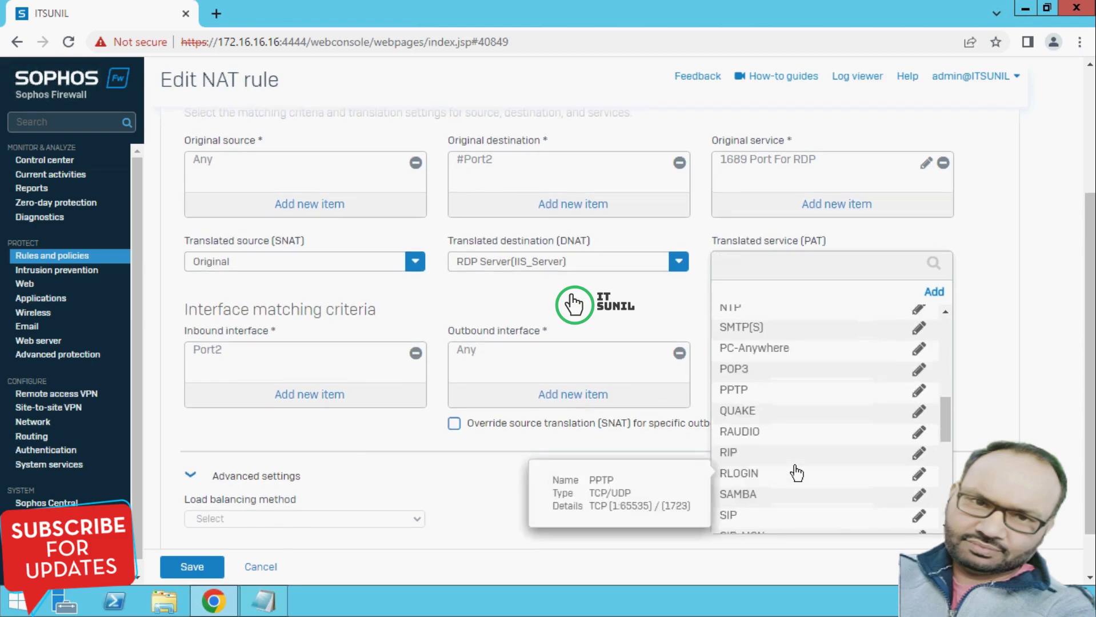
scroll(797, 472, up, 2)
scroll(797, 473, down, 5)
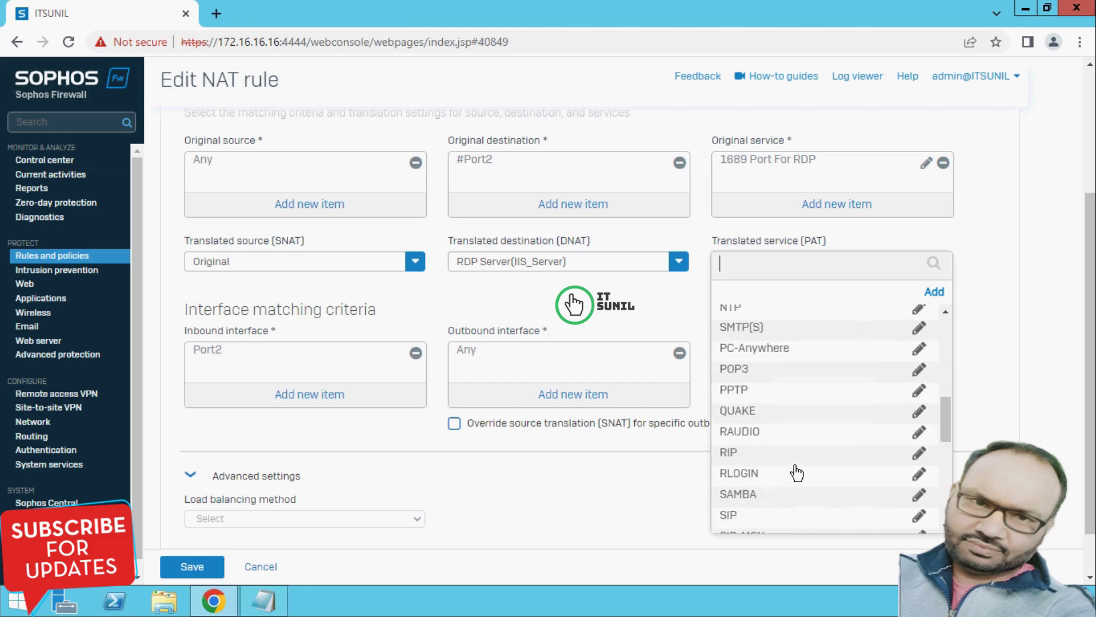
scroll(797, 473, down, 6)
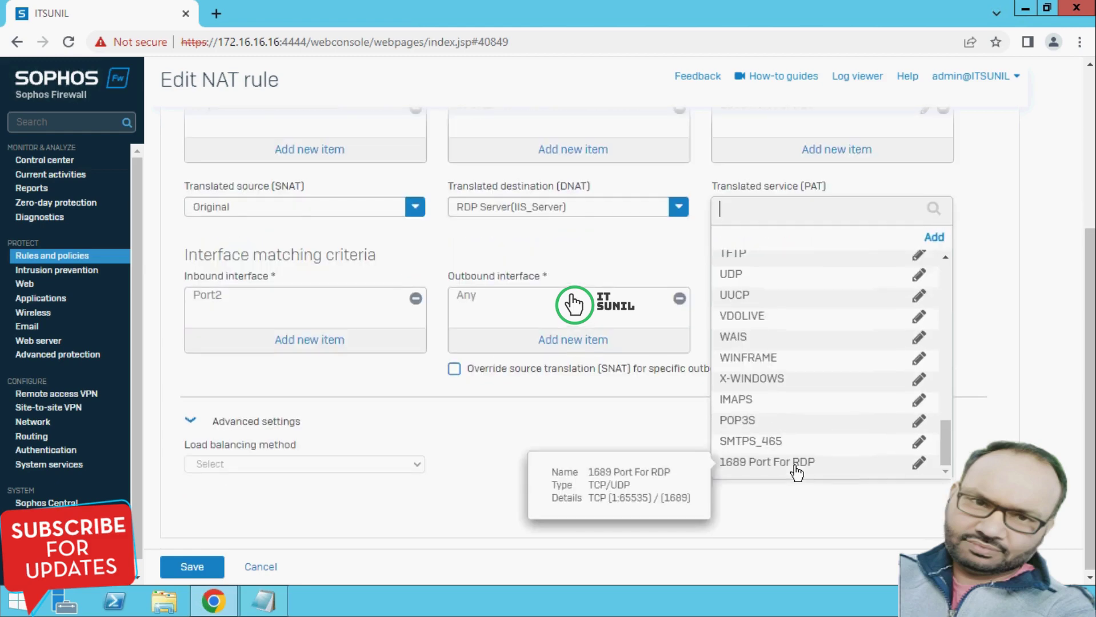
scroll(797, 472, up, 5)
scroll(797, 472, up, 6)
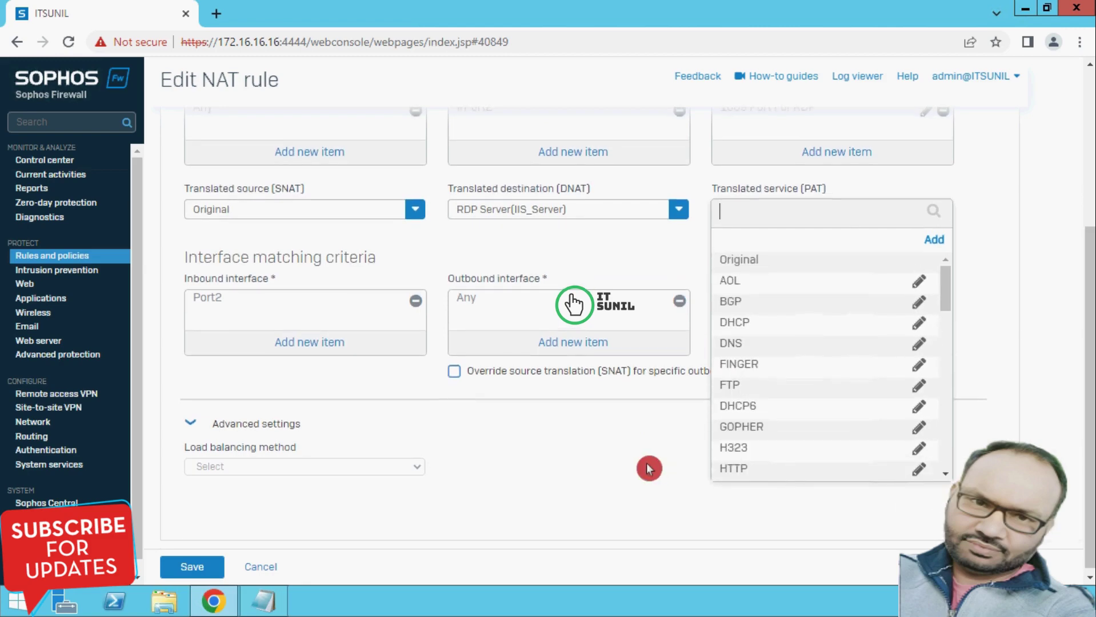
Add a TCP service named 3389 with destination port 3389 as the rule's translated service (PAT).
scroll(646, 464, up, 3)
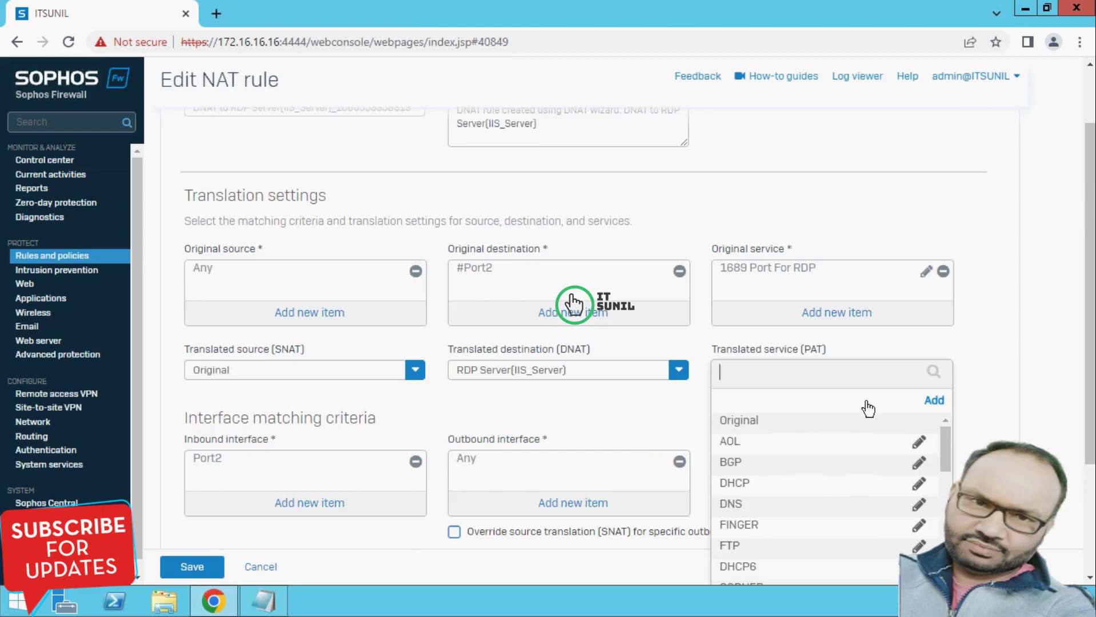
click(932, 401)
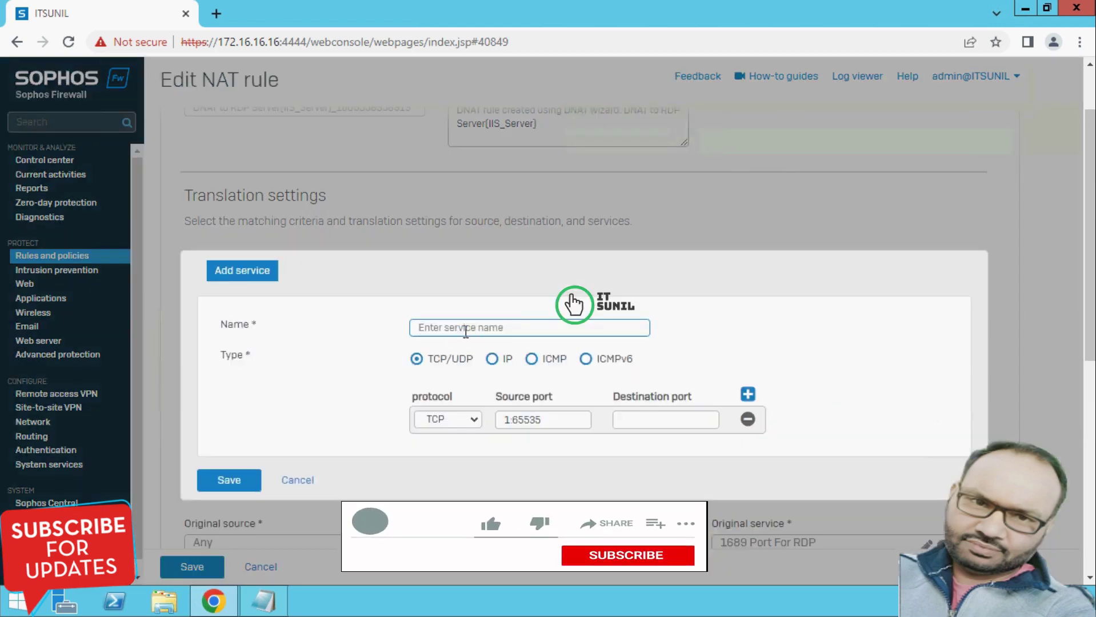
text(33)
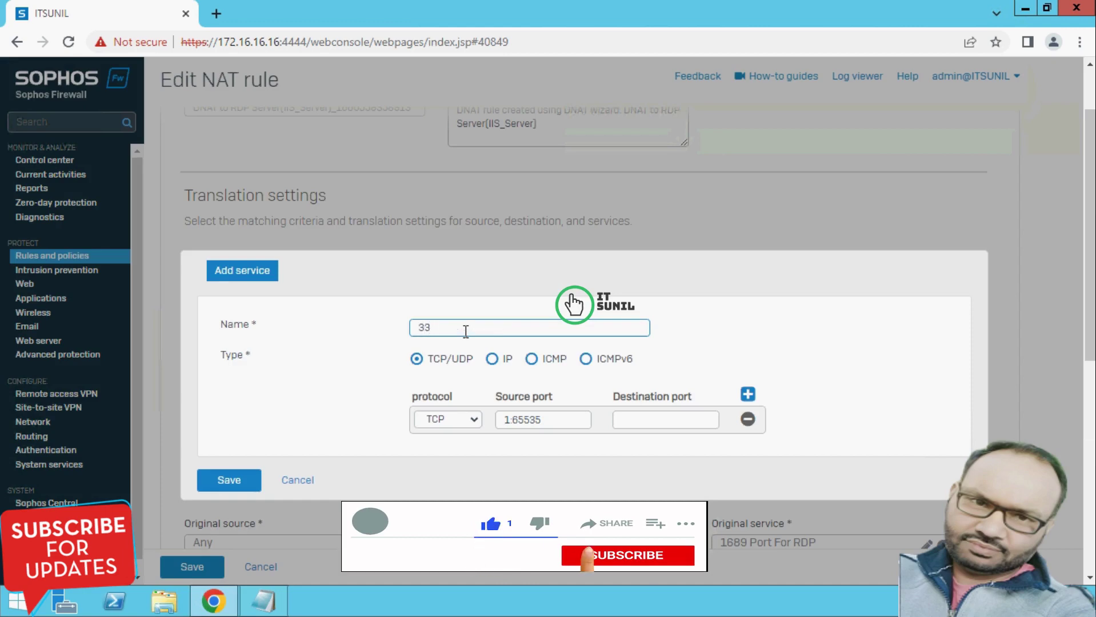
text(89)
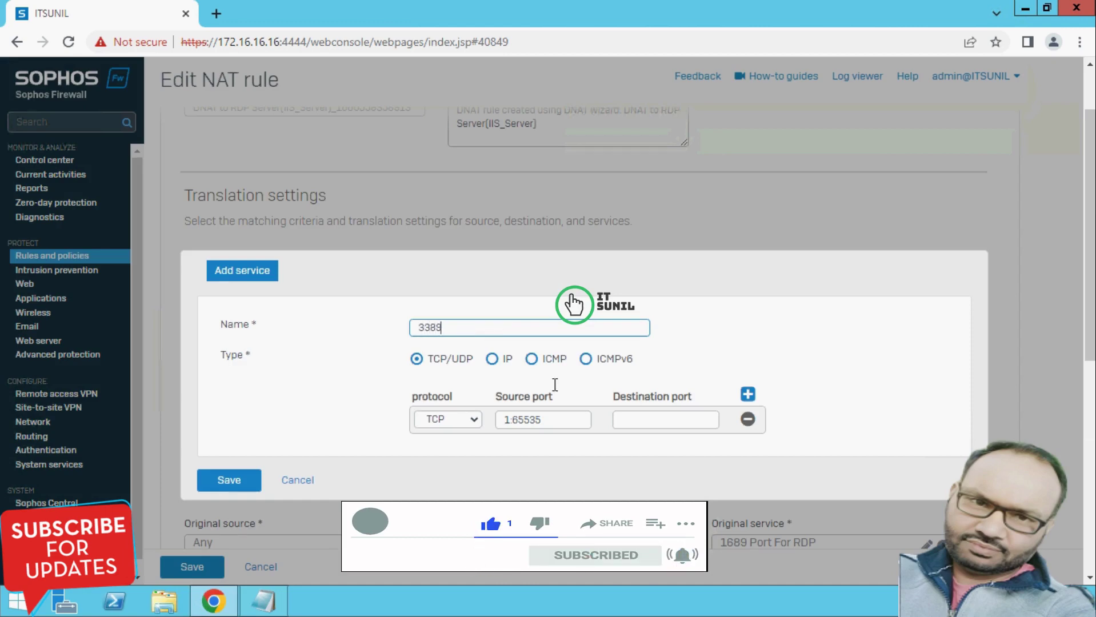
click(655, 421)
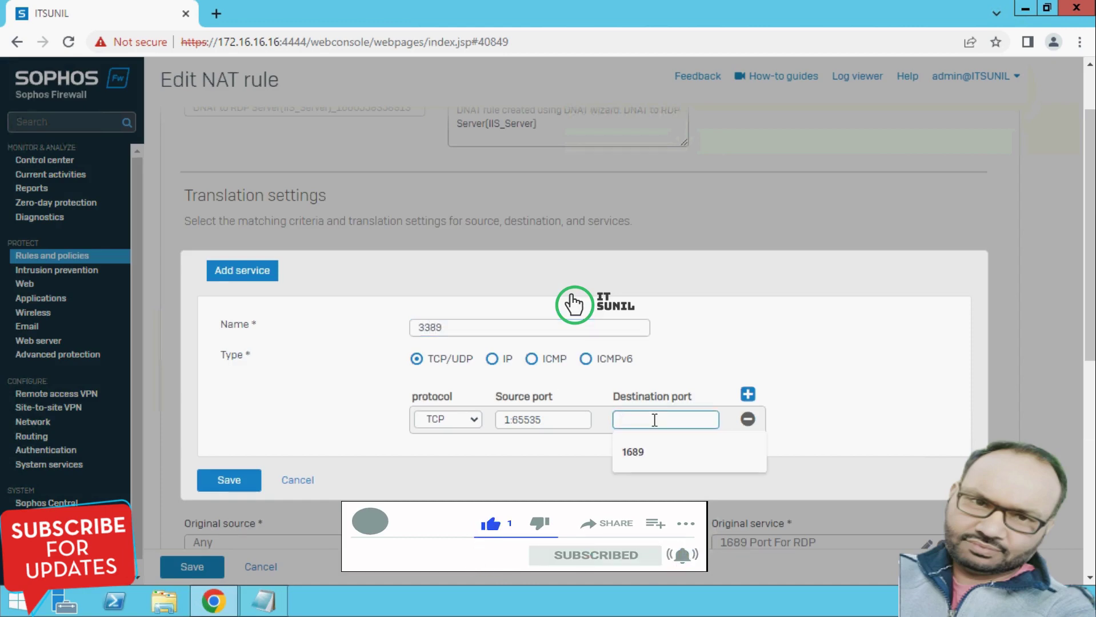
text(3389)
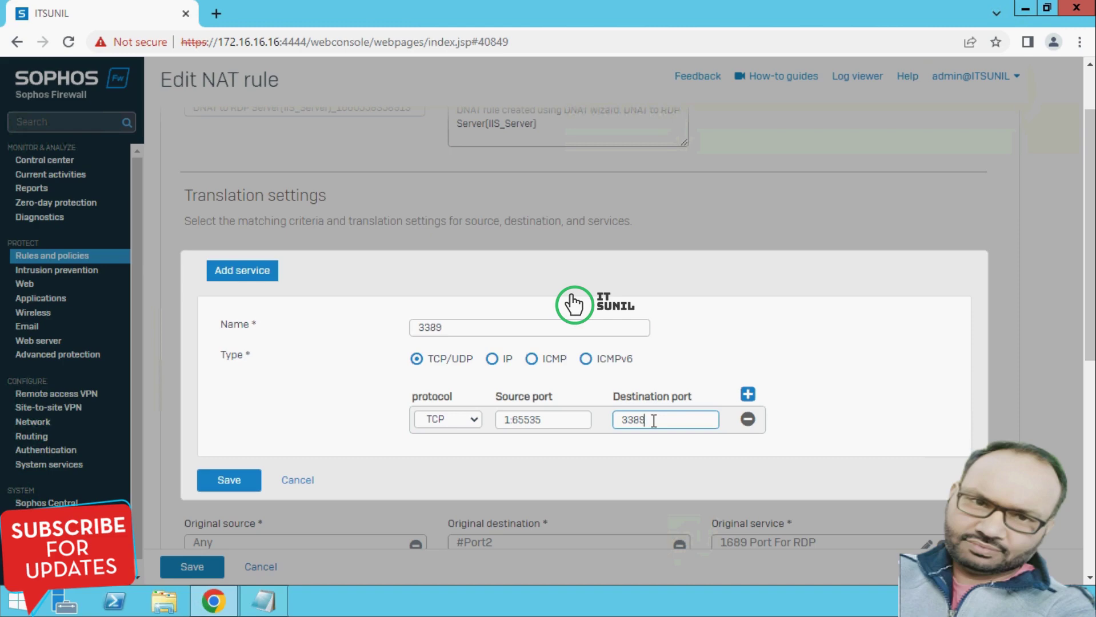
click(229, 484)
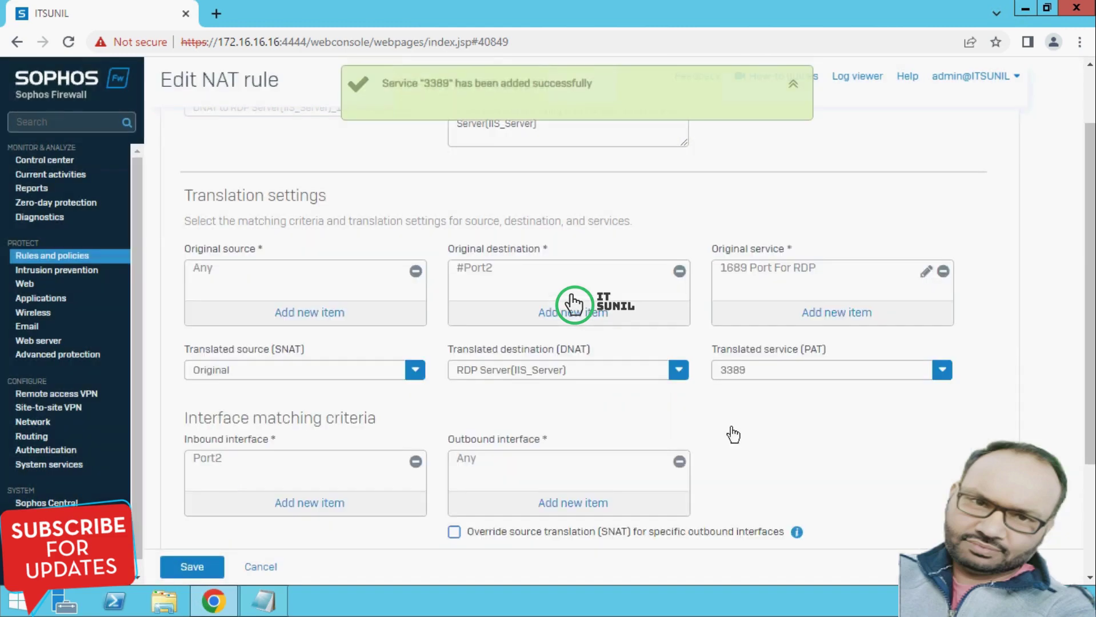
Review the rule's original and translated destination and service settings, and save the updated NAT rule.
click(839, 432)
scroll(835, 426, down, 3)
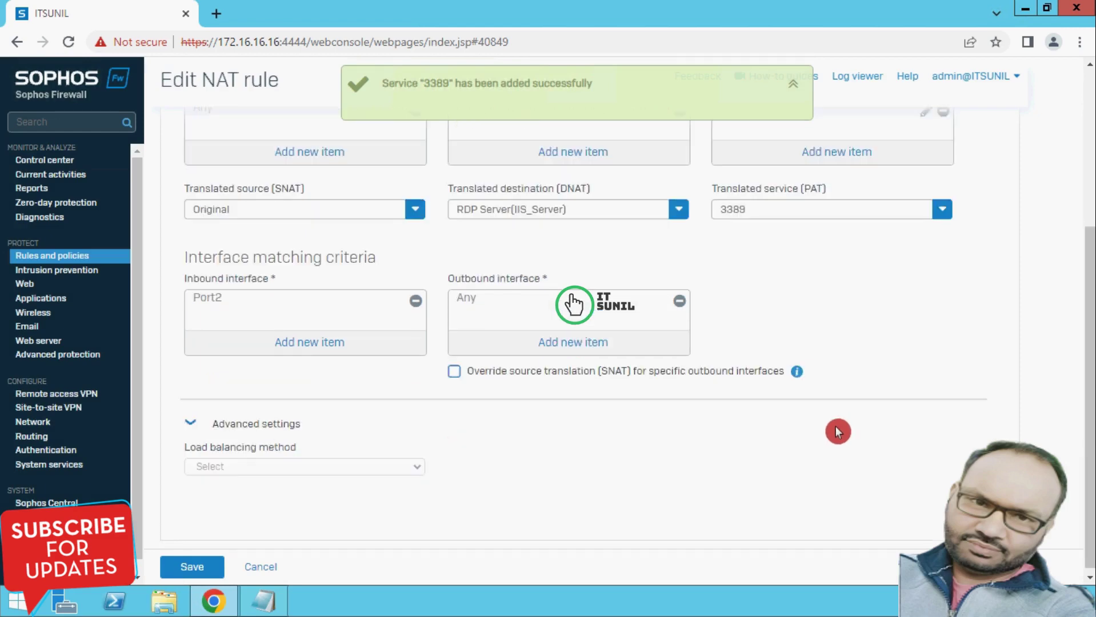
scroll(835, 430, up, 3)
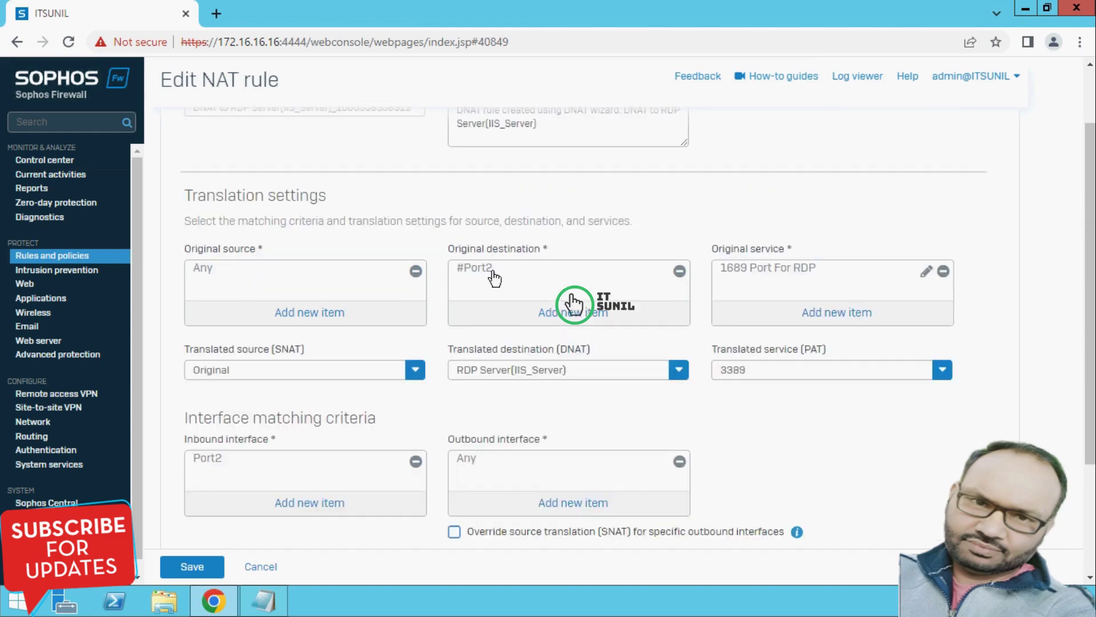
mouse_move(752, 278)
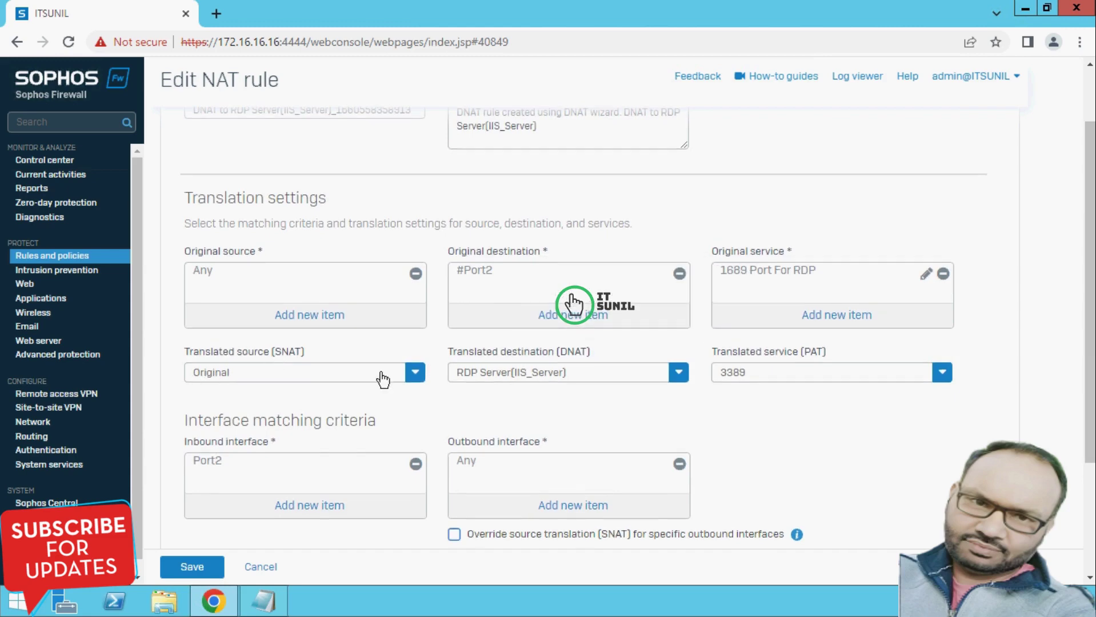
mouse_move(643, 380)
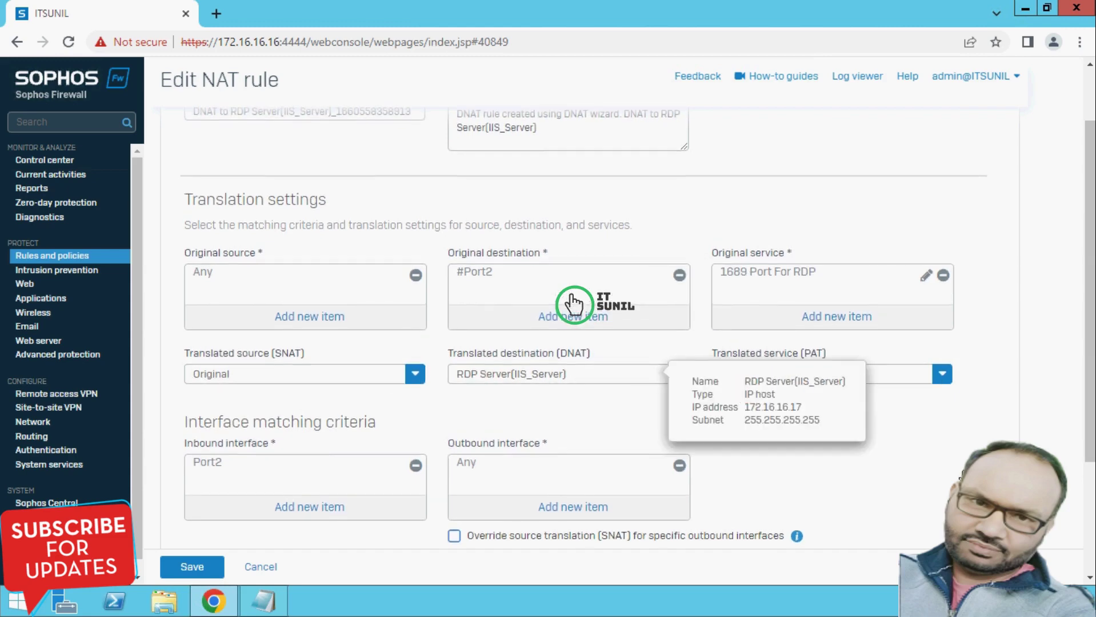
mouse_move(752, 388)
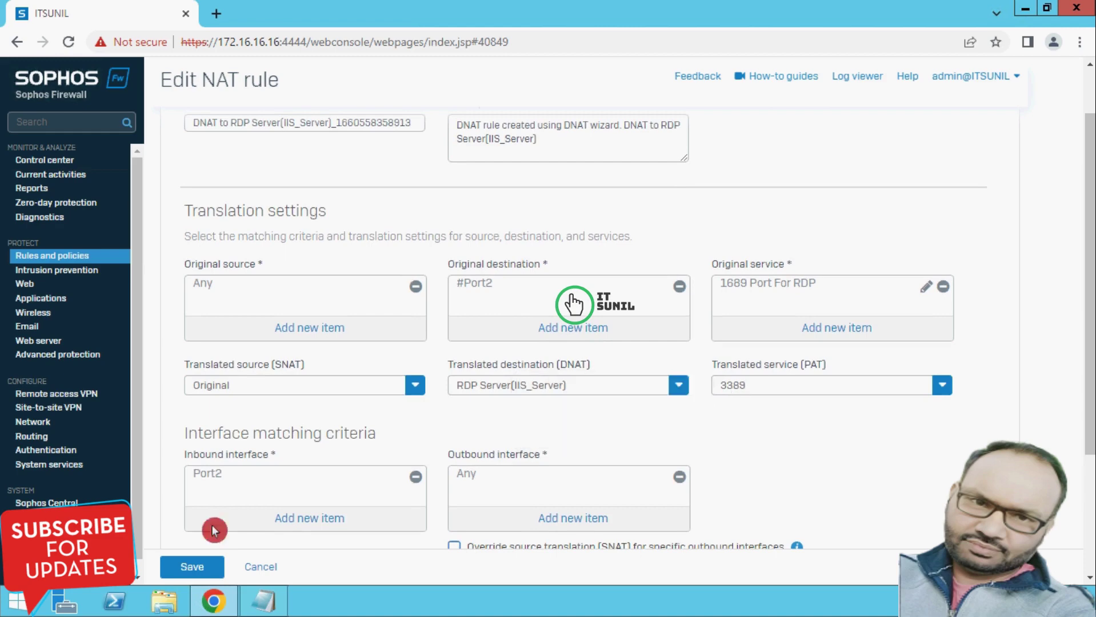
click(183, 572)
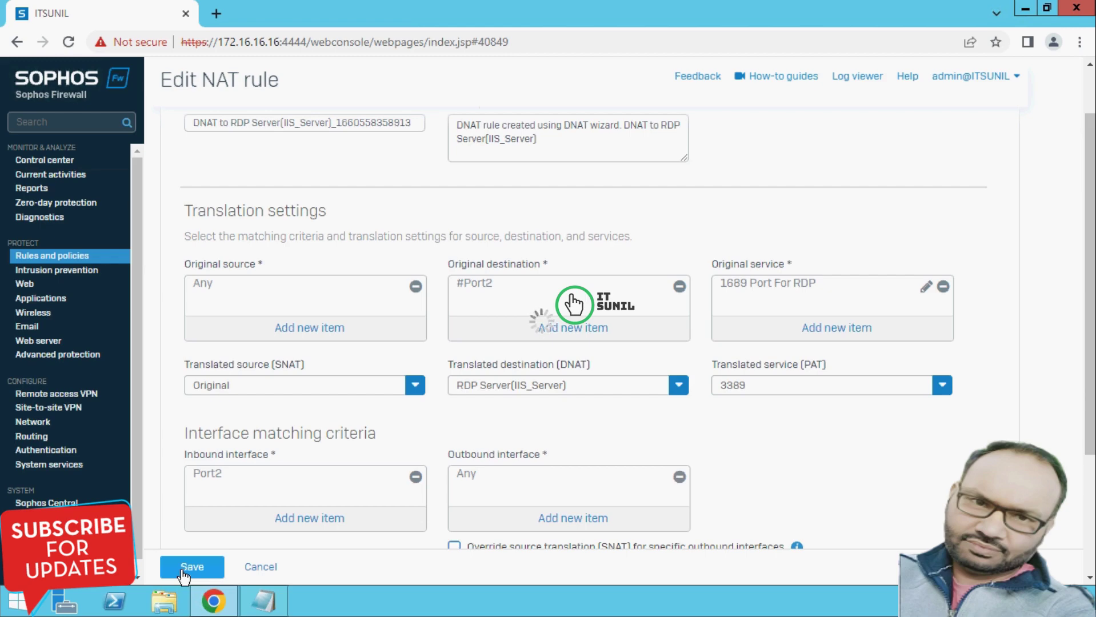
click(182, 569)
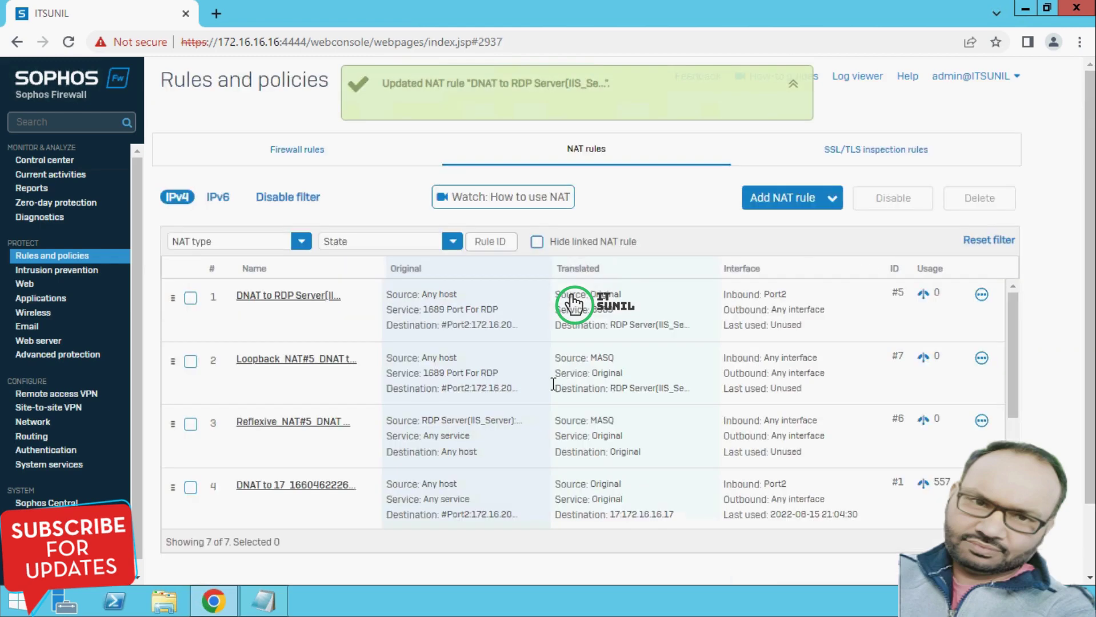
Set the translated service (PAT) of the loopback NAT rule for the RDP server to 3389 and save the rule.
click(509, 402)
click(287, 365)
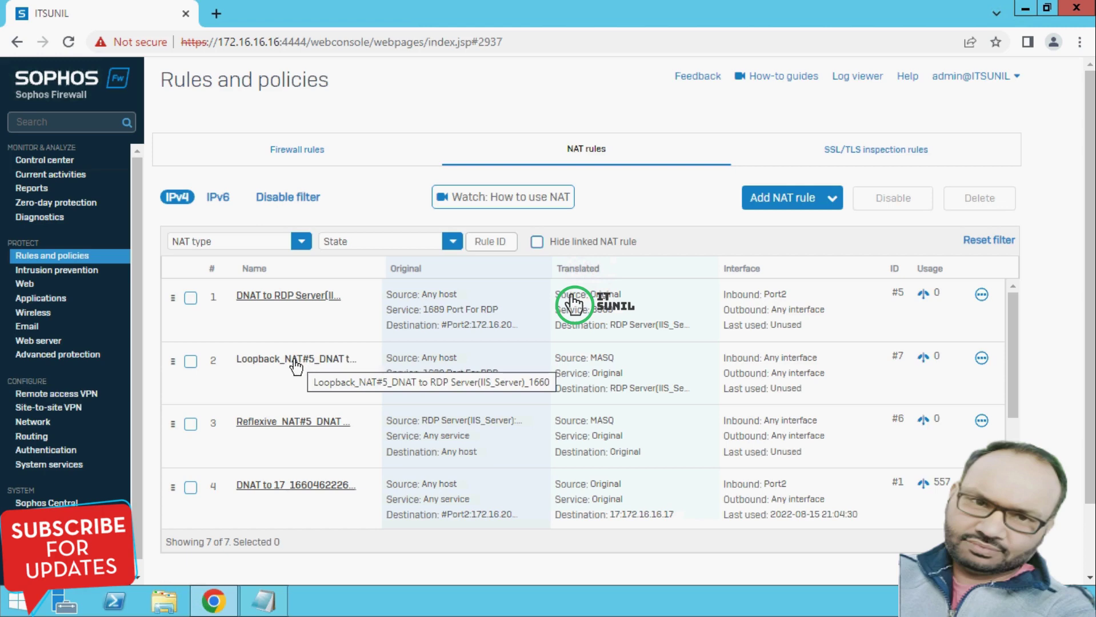
click(295, 366)
click(598, 506)
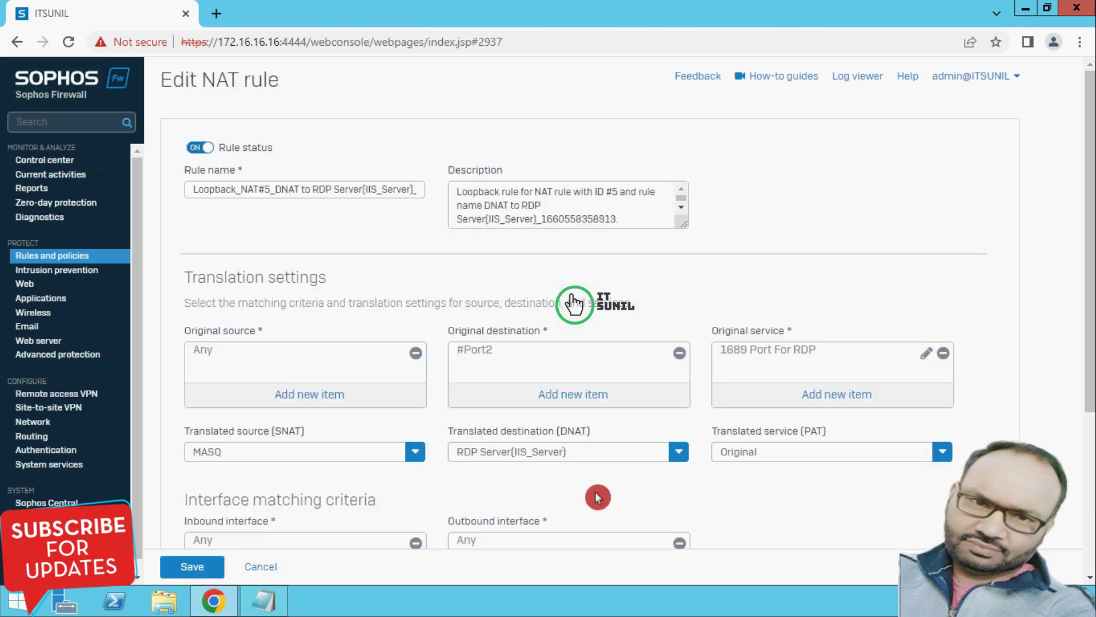
scroll(595, 493, down, 1)
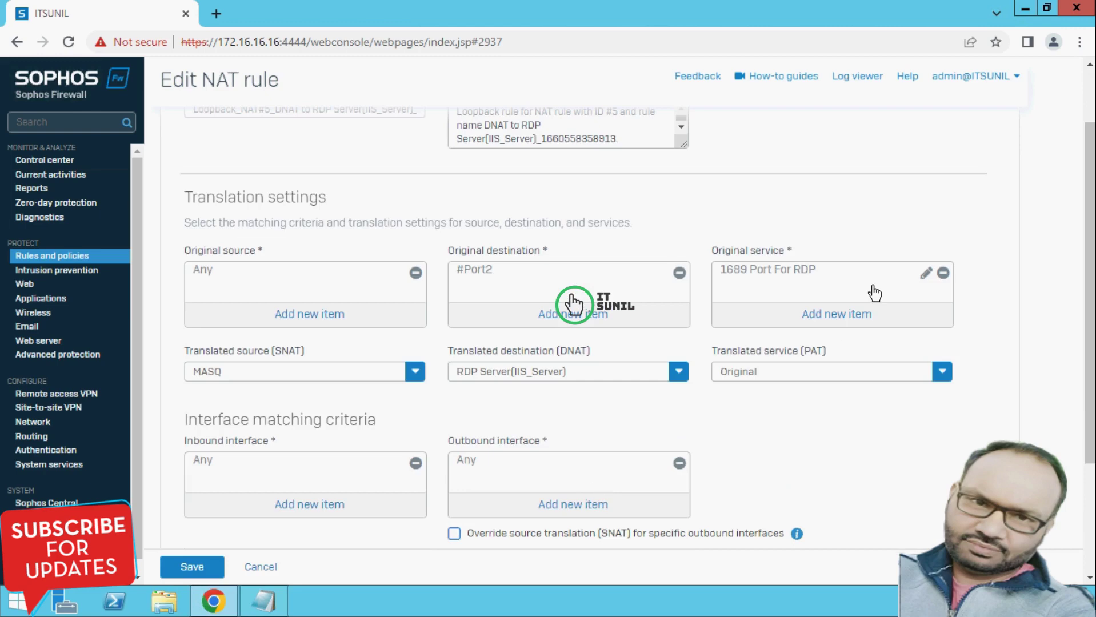
click(794, 373)
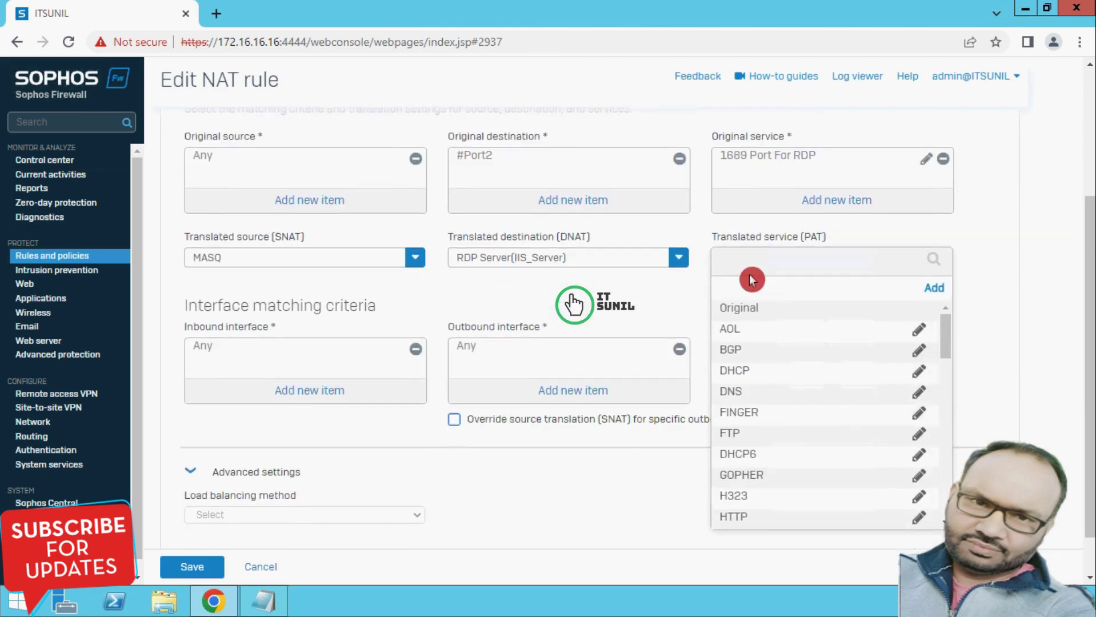
text(3389)
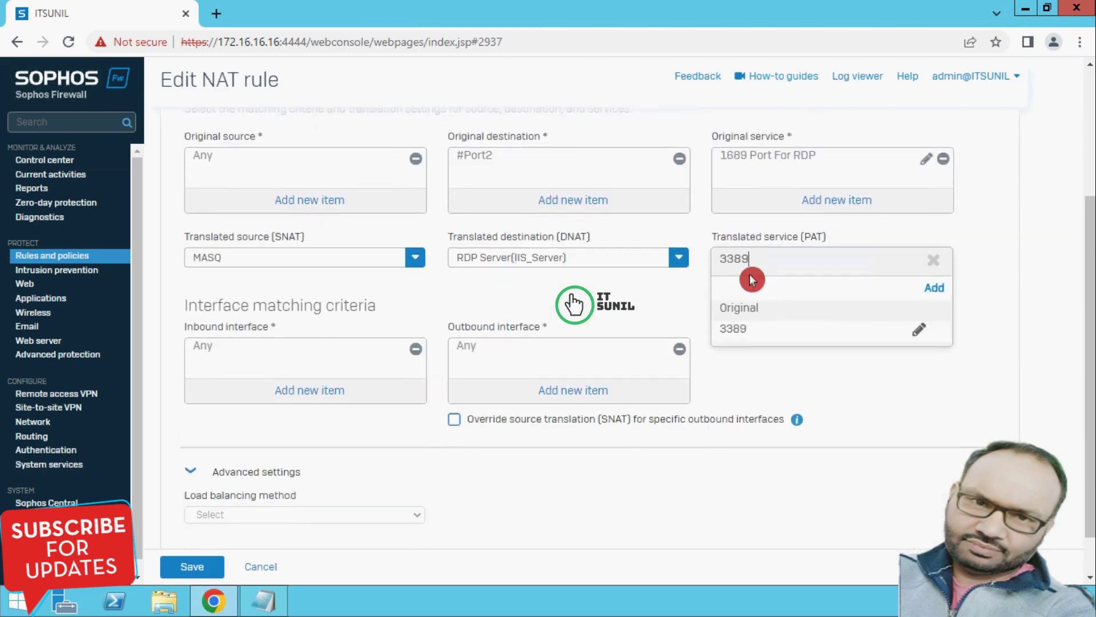
click(738, 337)
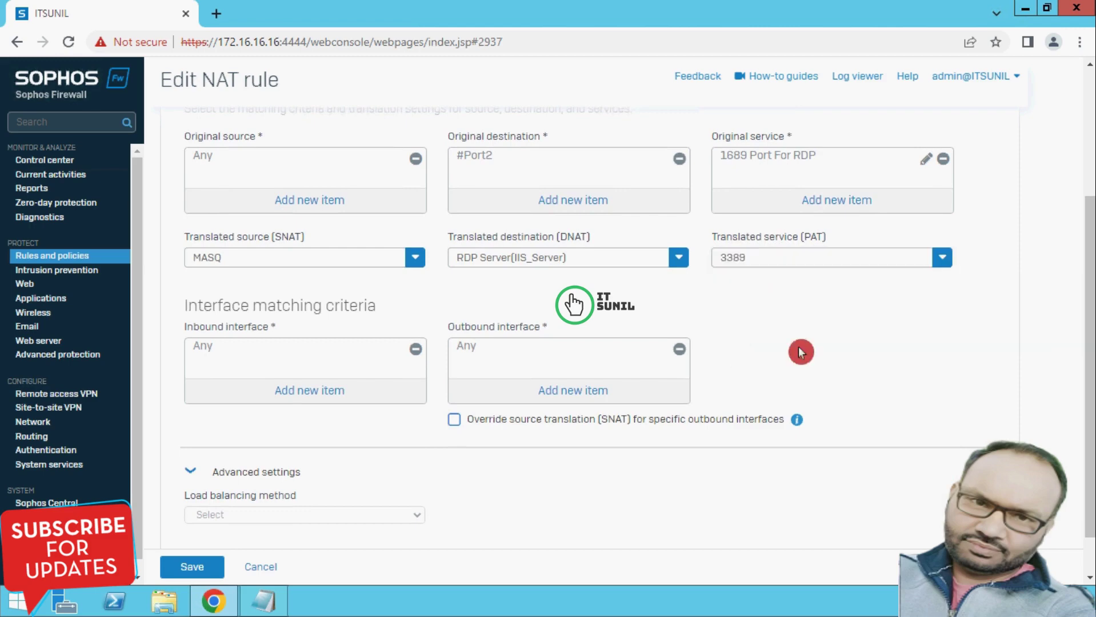
click(200, 571)
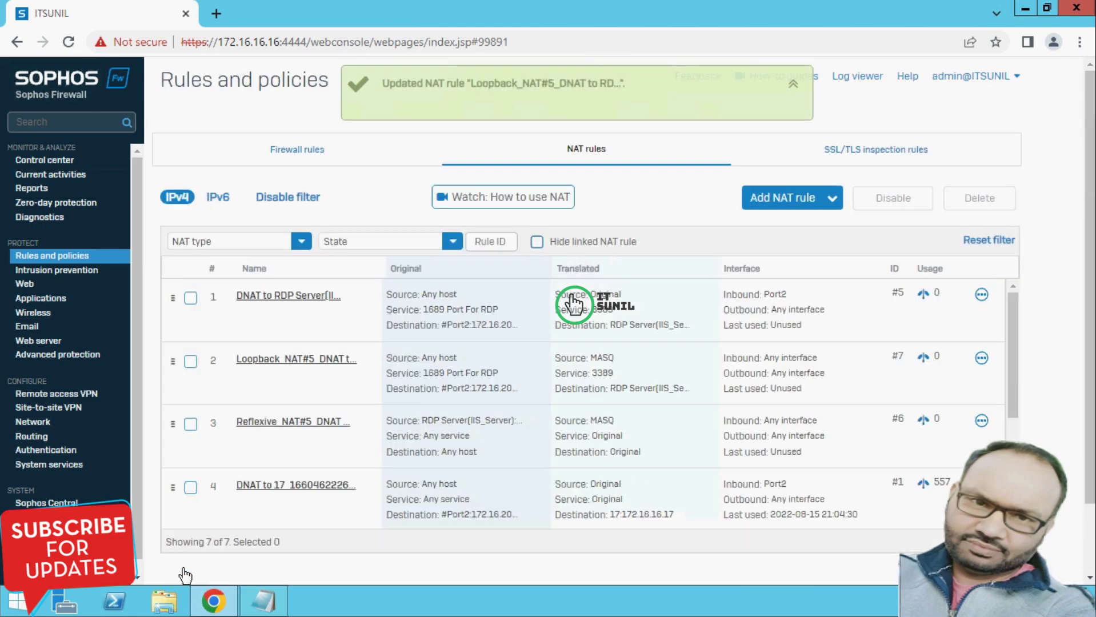
Switch to the client desktop, launch Remote Desktop Connection (mstsc) and connect to 172.16.200.90:1689.
click(263, 602)
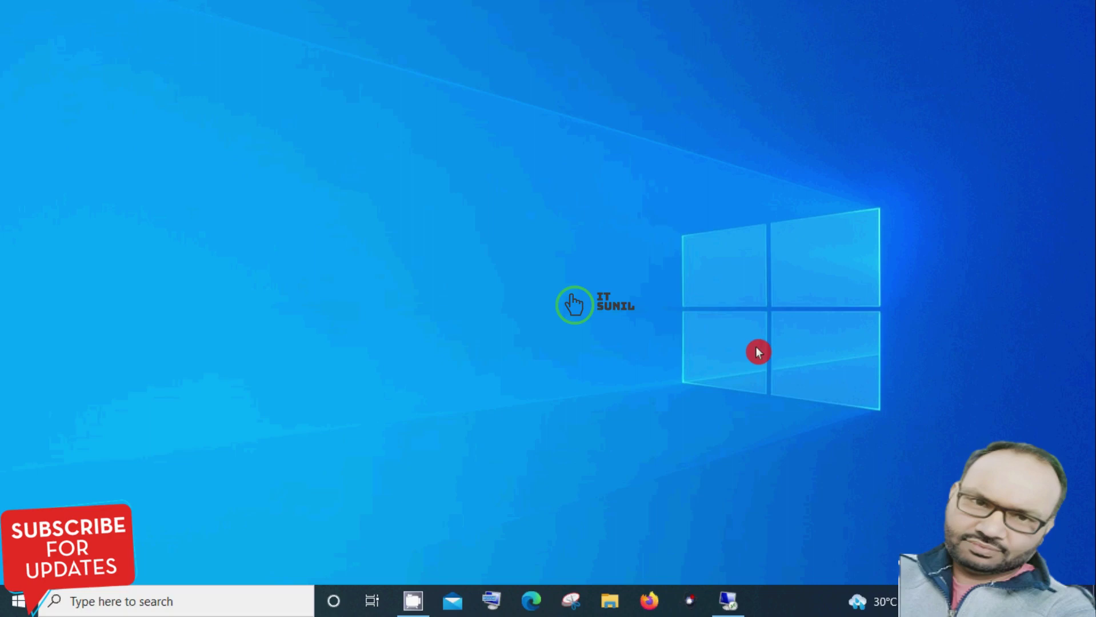
key(super+r)
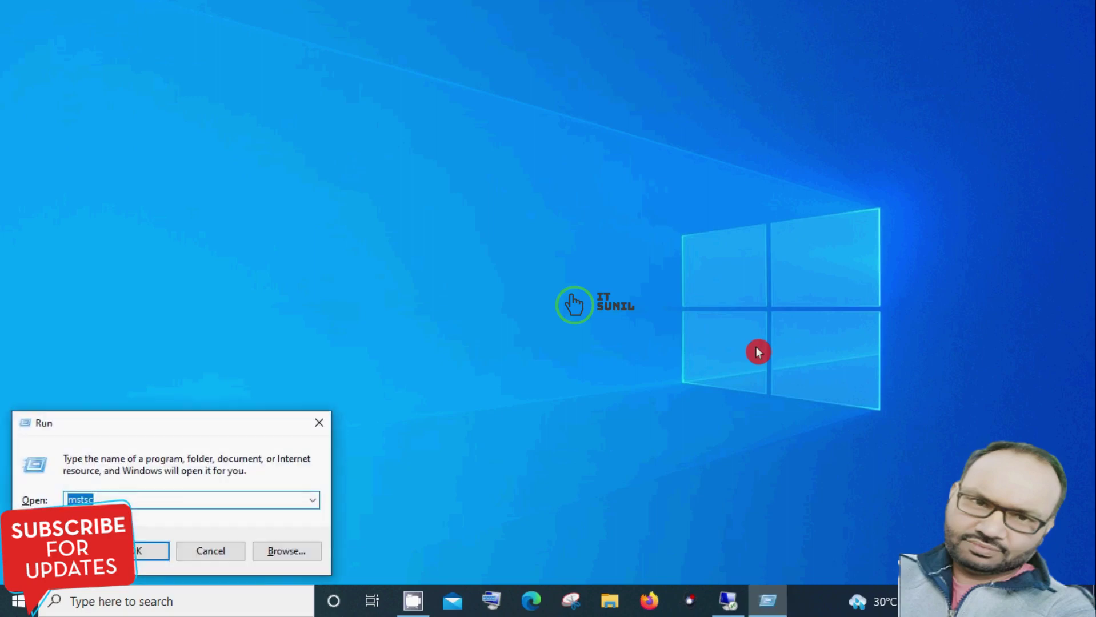
key(Return)
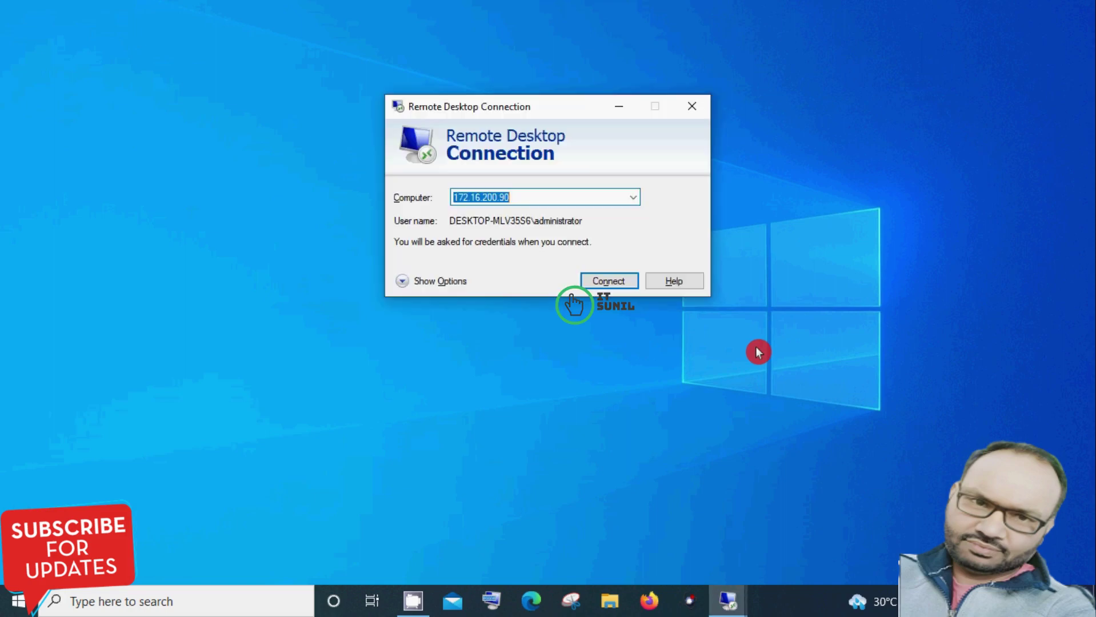
click(531, 199)
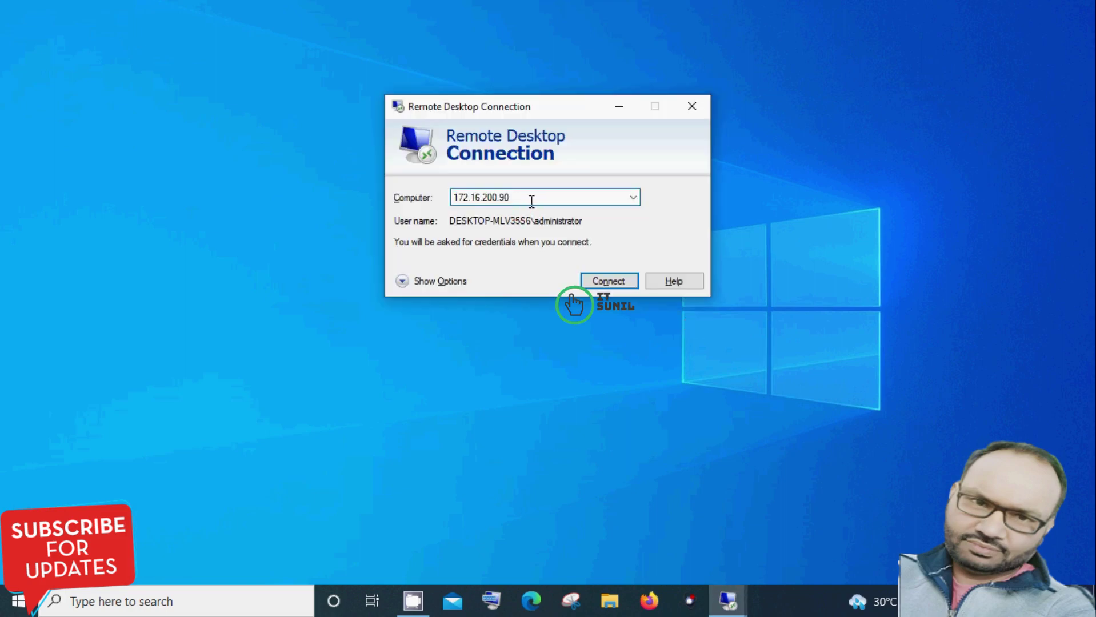
text(:)
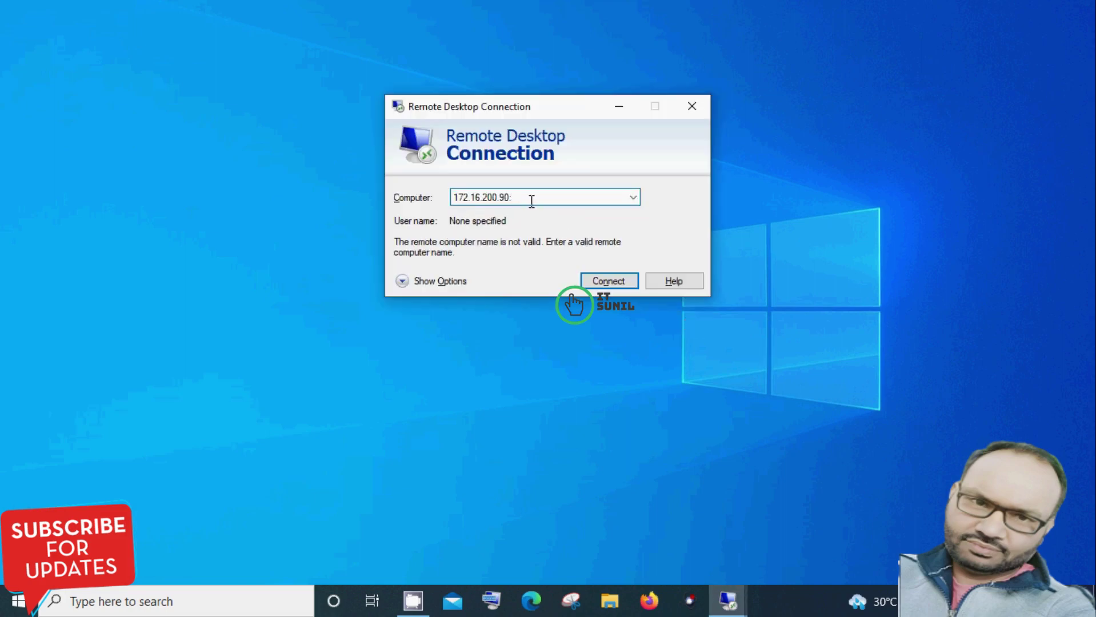
text(1689)
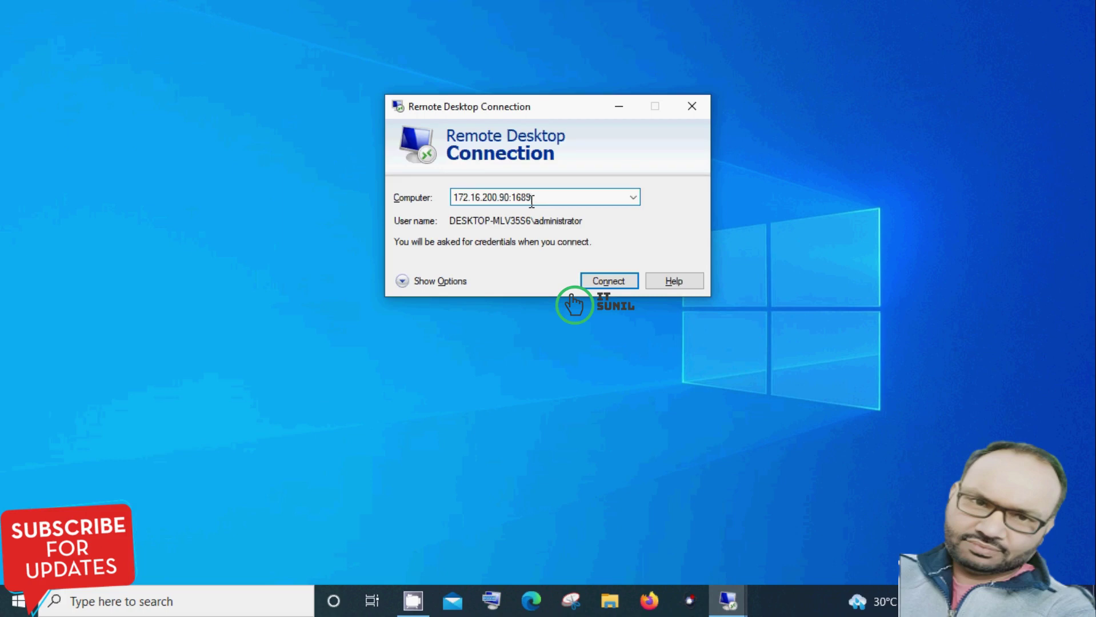
click(601, 281)
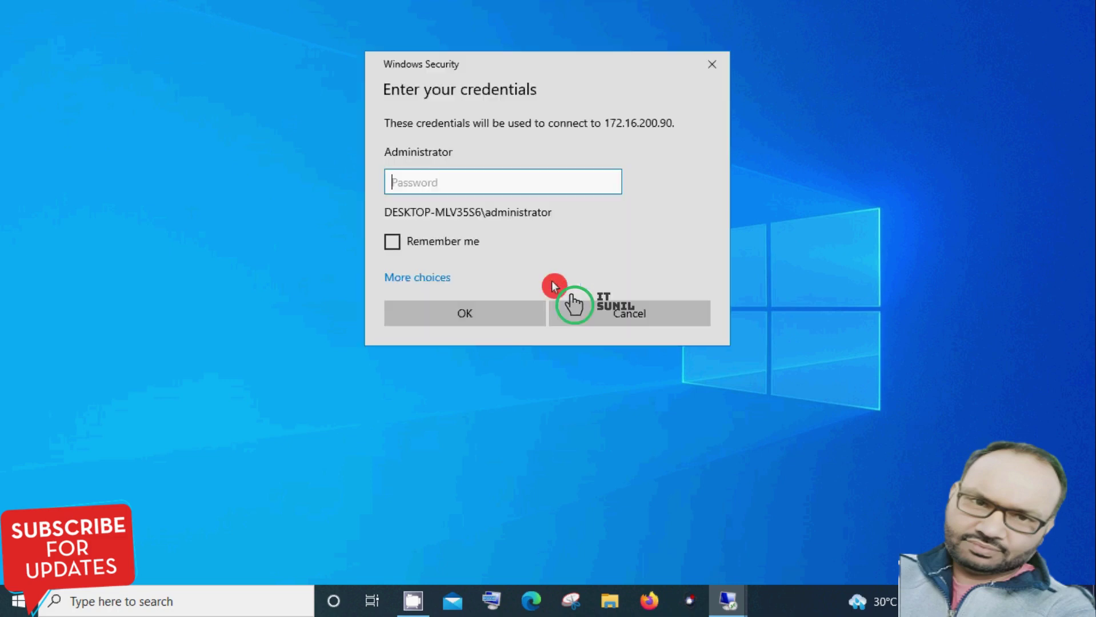
Enter the administrator account's password in the credentials prompt and proceed with the remote desktop connection.
text(•••••••••)
key(Return)
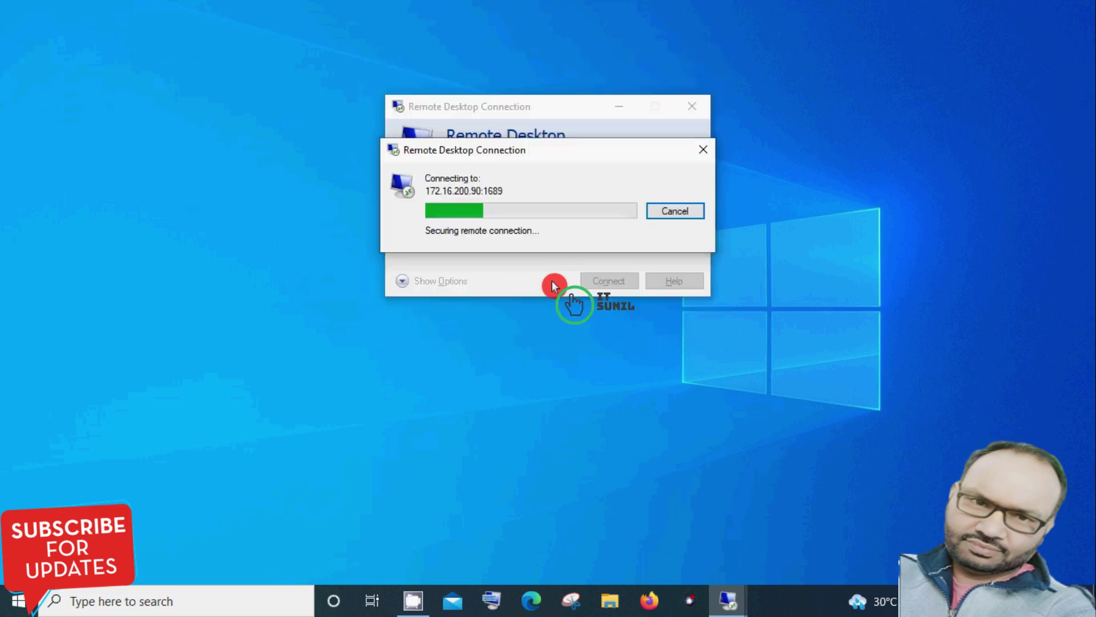
click(585, 364)
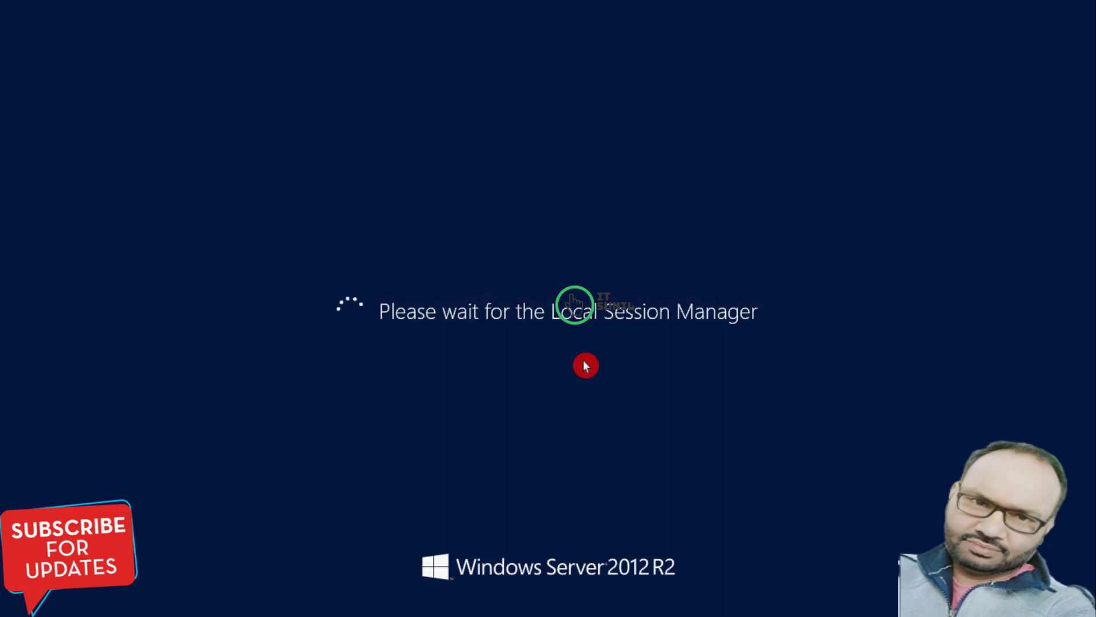
click(539, 8)
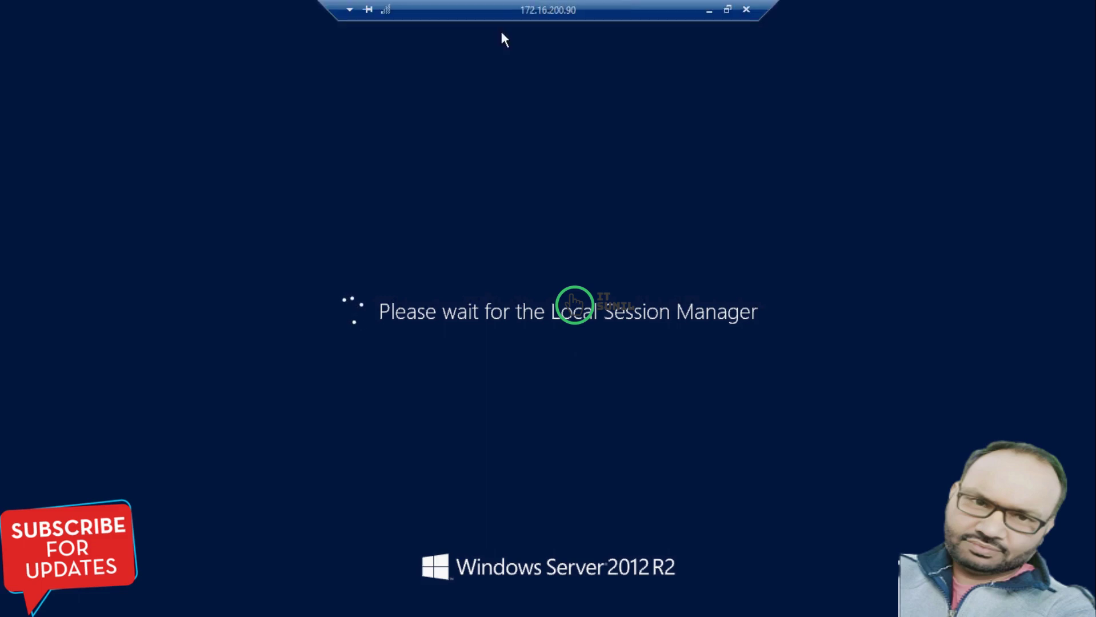
click(537, 20)
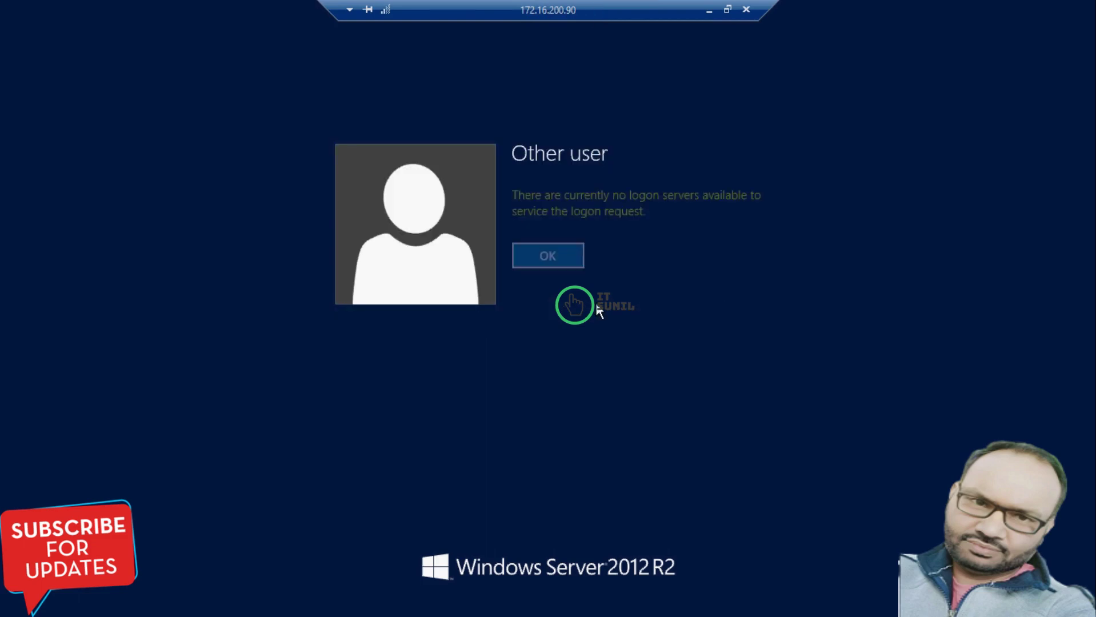
Dismiss the logon message, change the user name to .\administrator and enter the account password to sign in to the server.
click(564, 259)
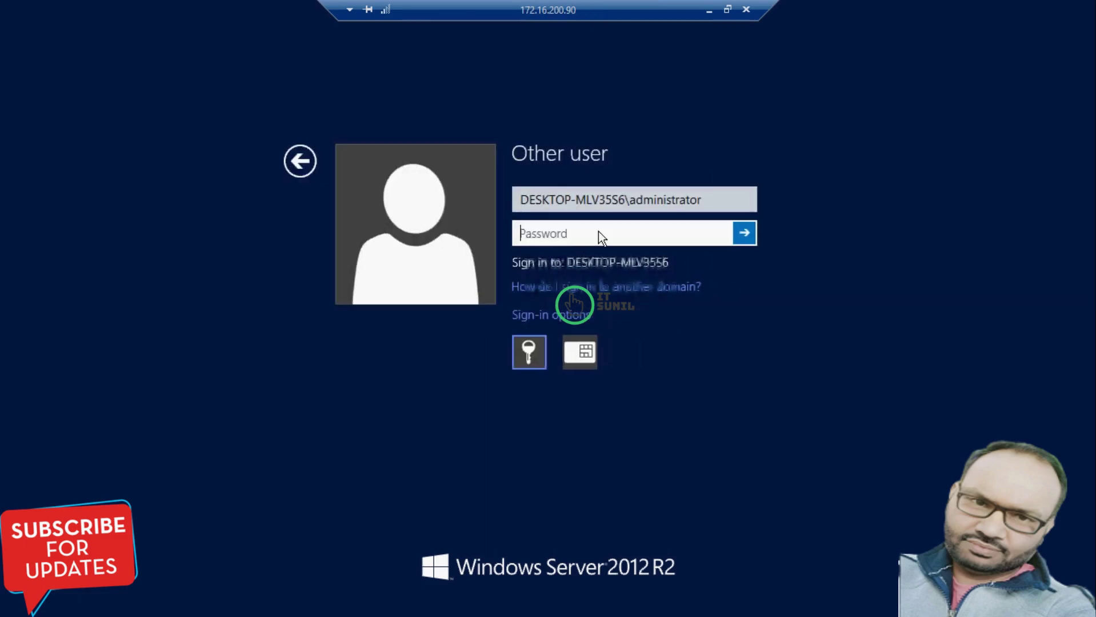
drag(626, 200, 472, 200)
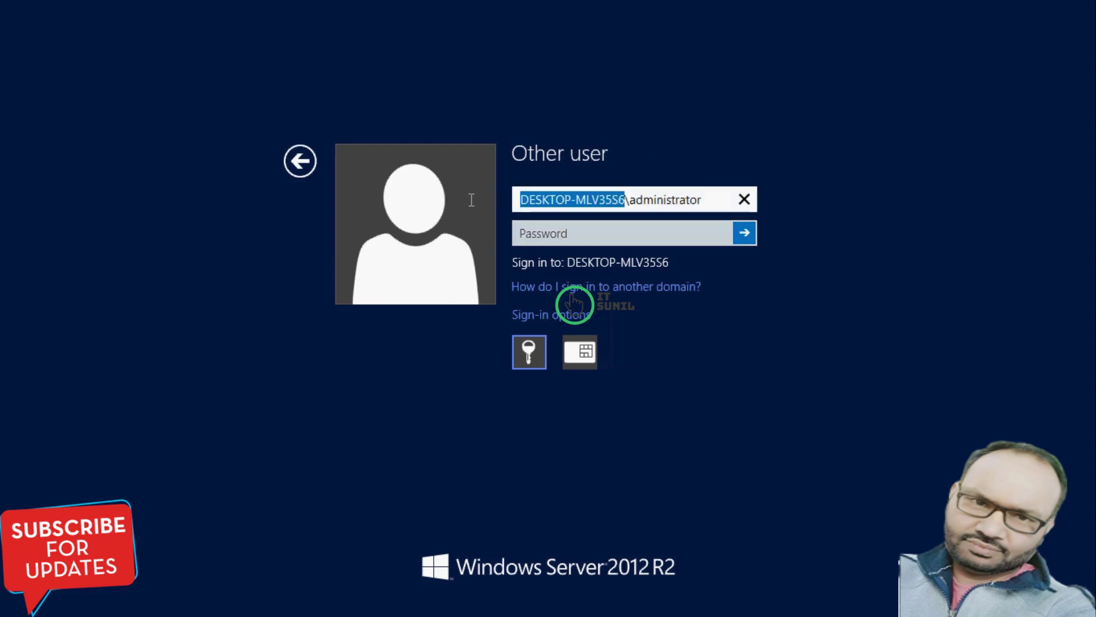
text(.)
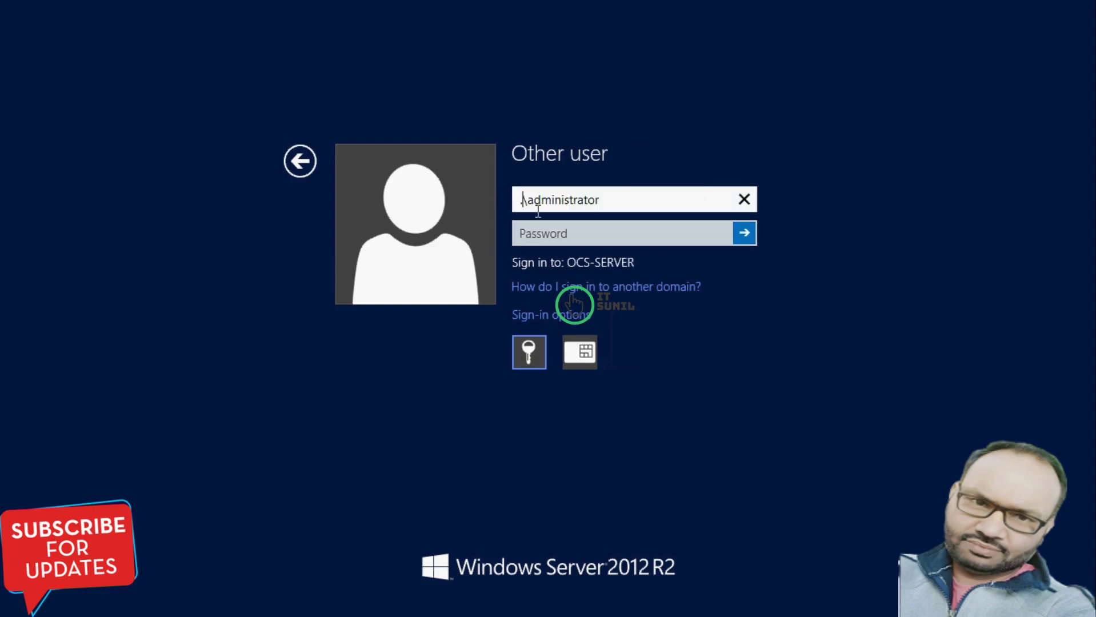
click(578, 234)
text(******)
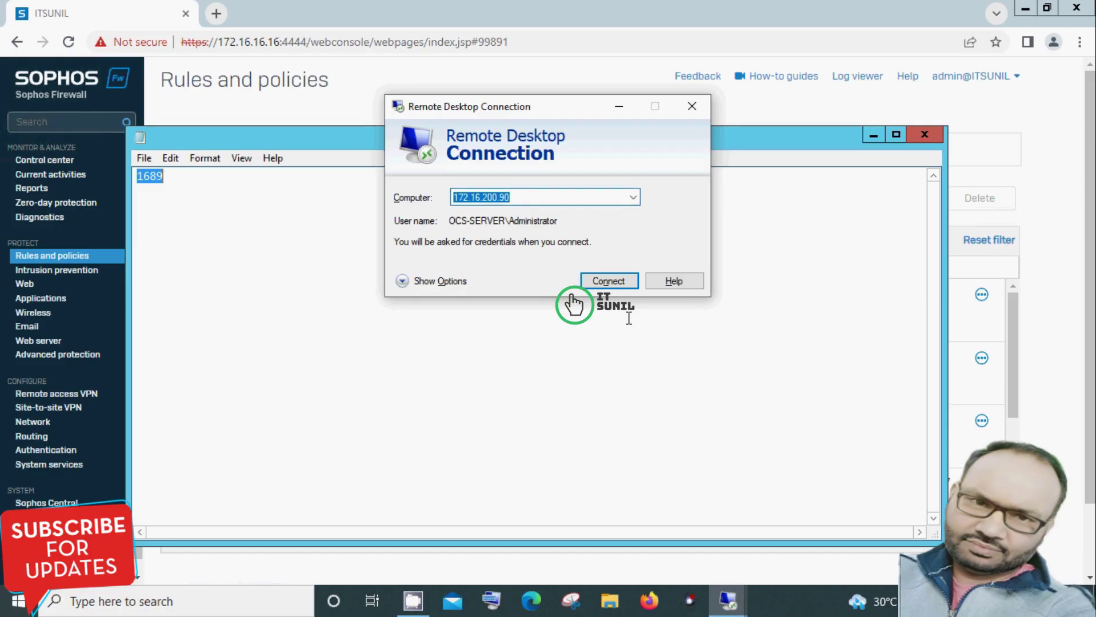
Close the Remote Desktop Connection window and minimize the Notepad window in the remote session.
click(695, 112)
click(445, 183)
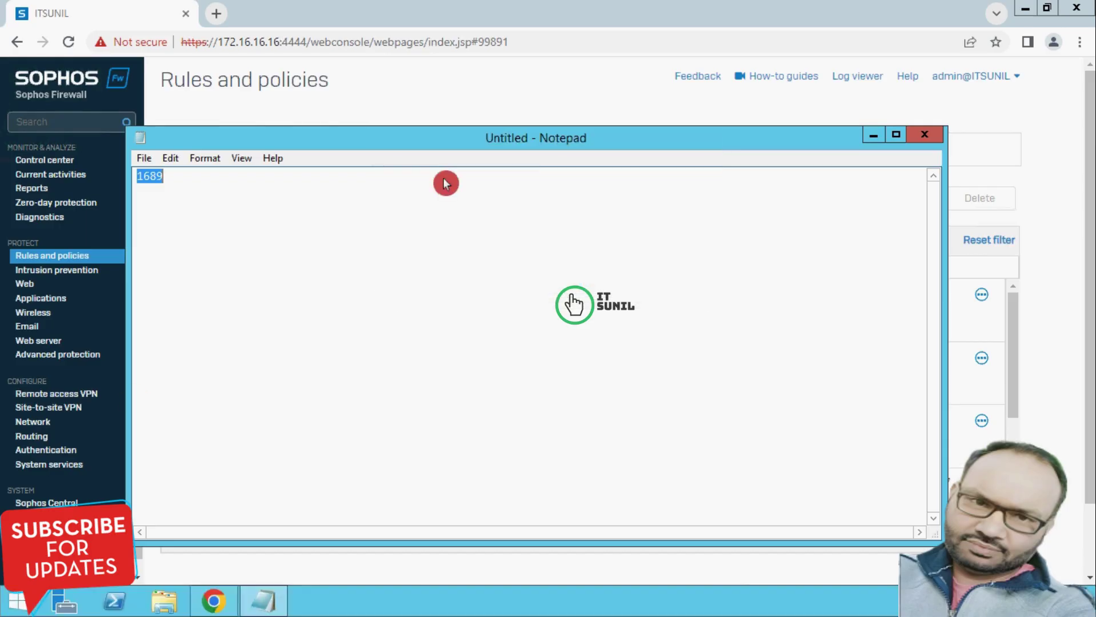
click(873, 136)
Open the Ethernet adapter's connection details in the remote session and check the server's IPv4 address against the published address.
mouse_move(664, 7)
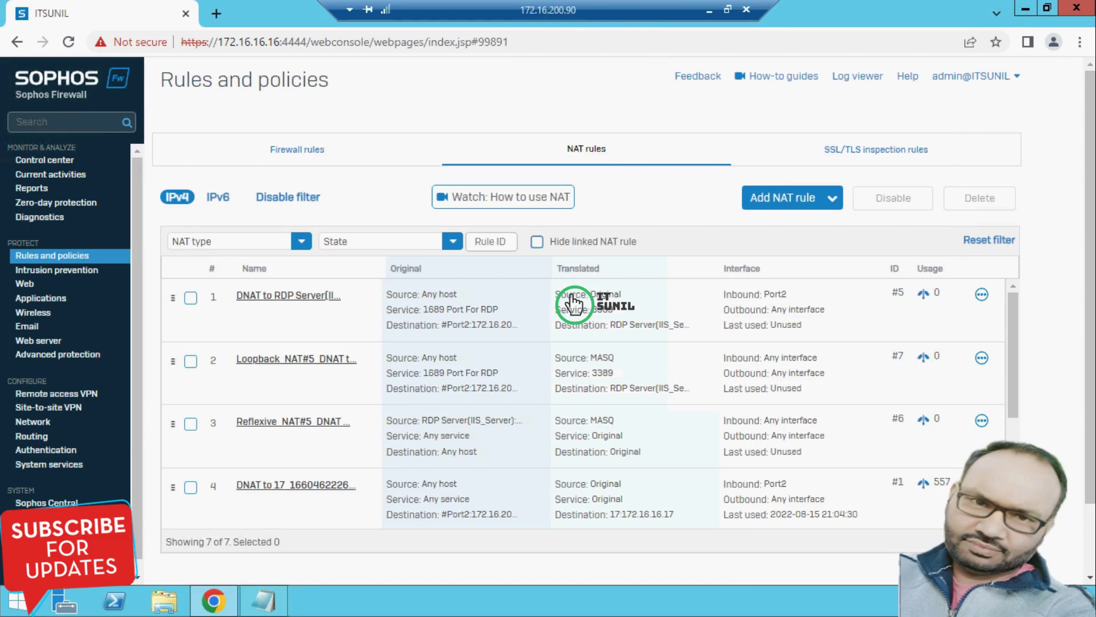
click(422, 224)
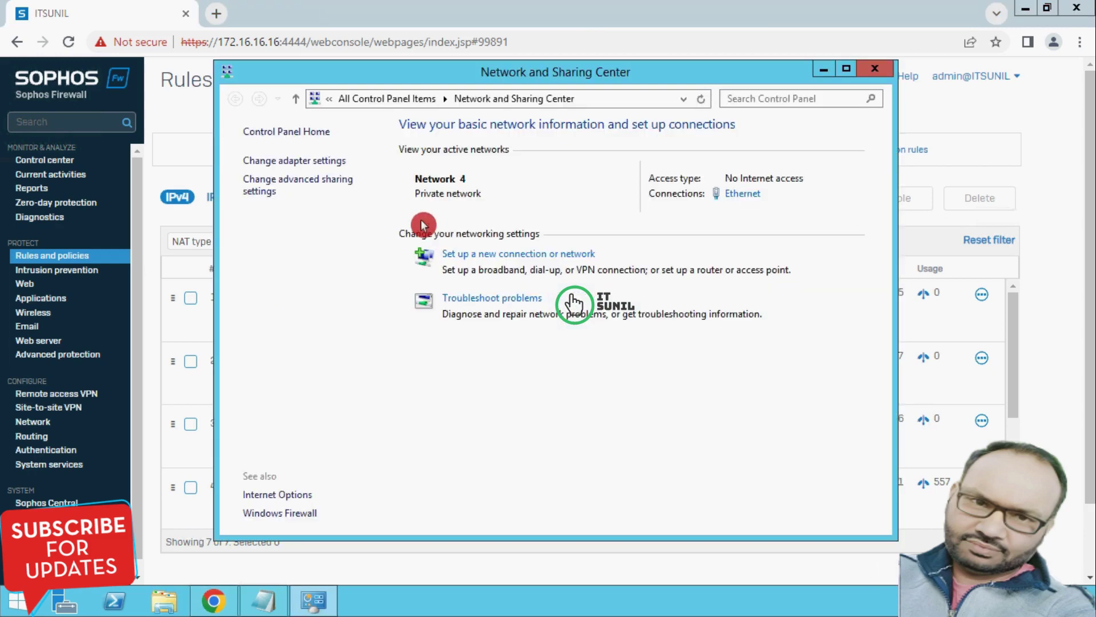
click(277, 164)
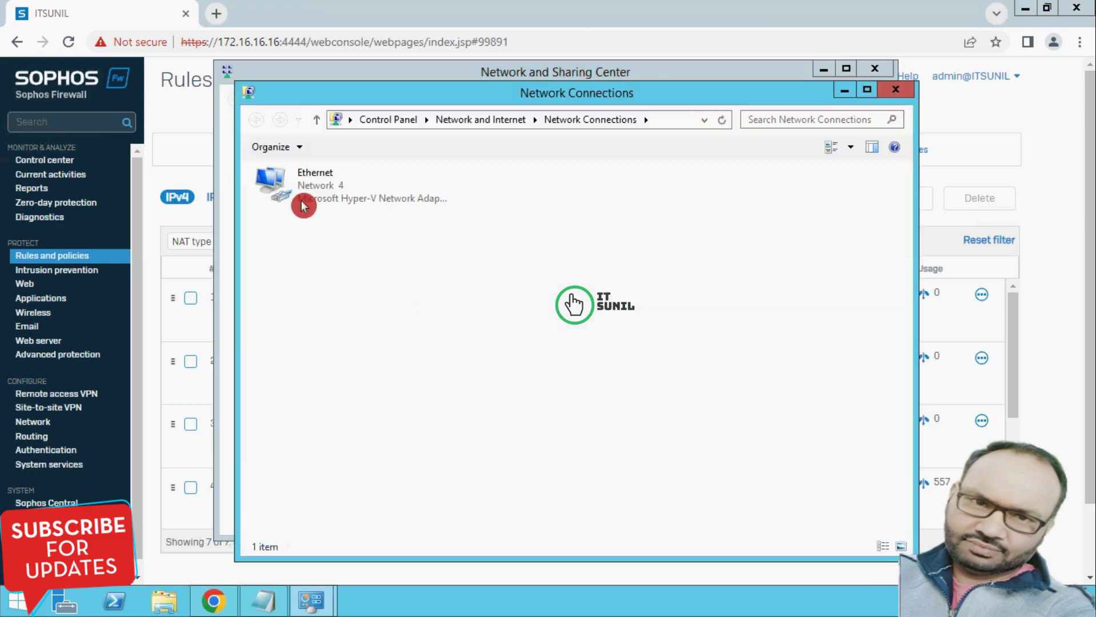
double_click(333, 202)
click(464, 291)
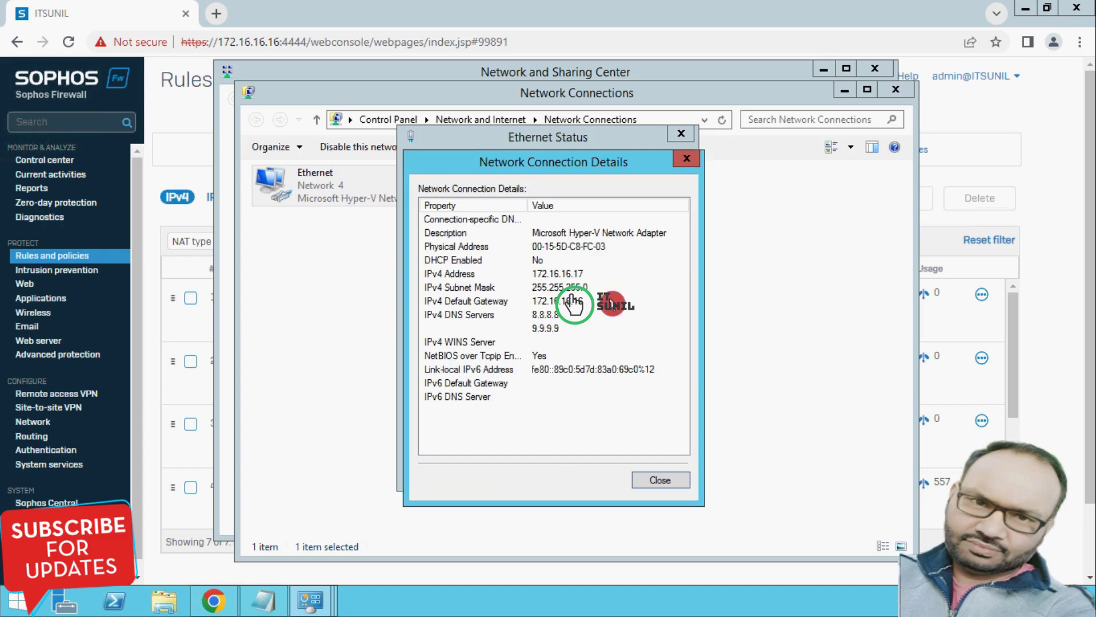
mouse_move(594, 14)
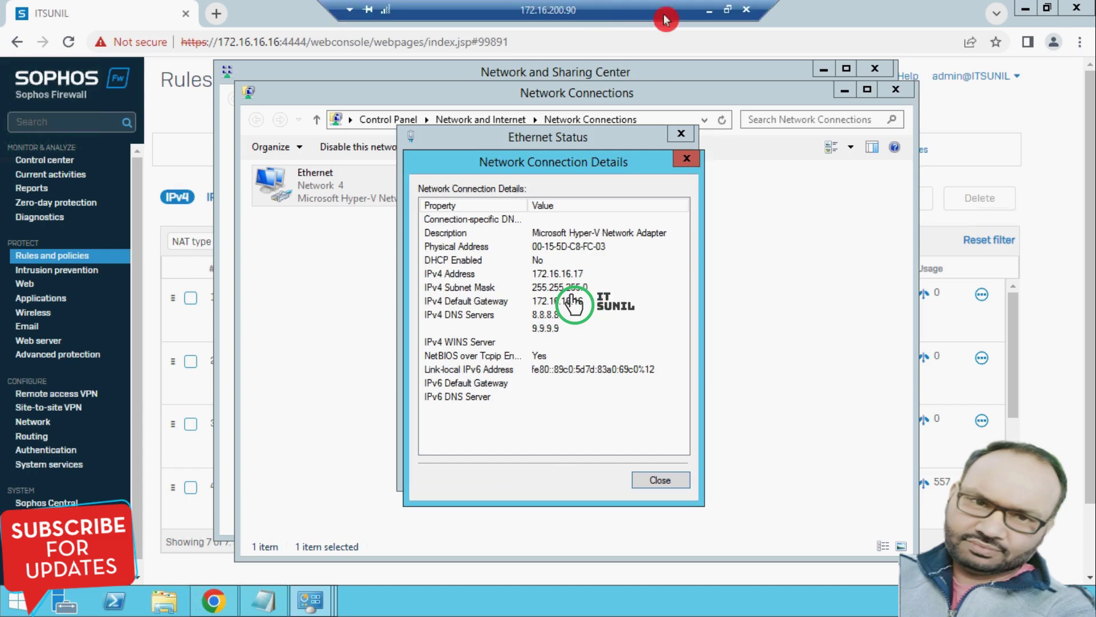